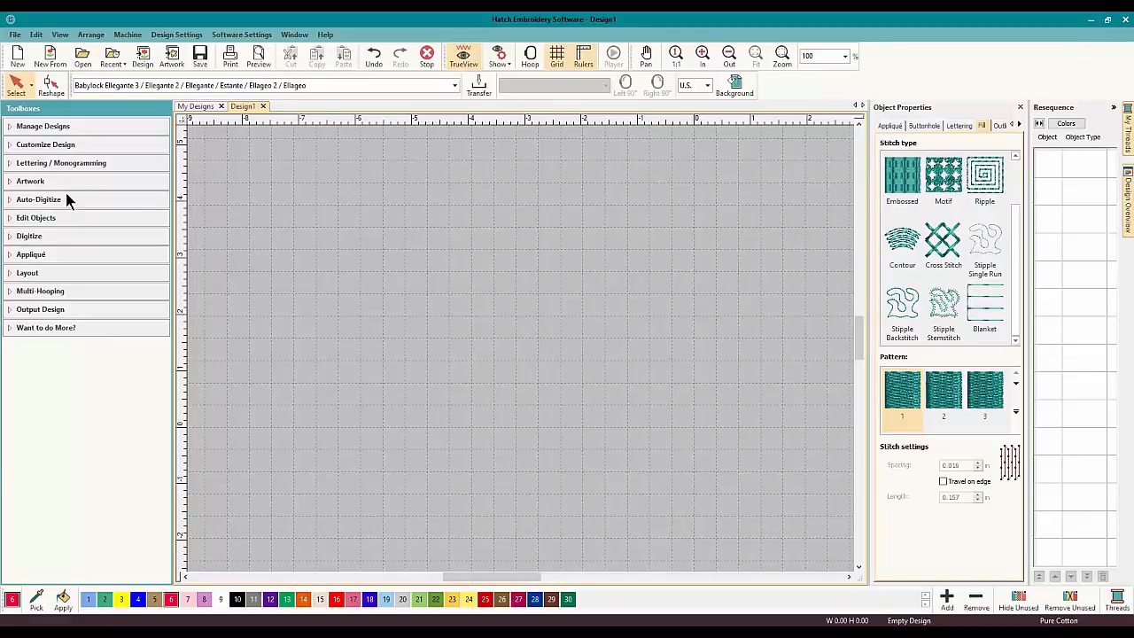
- Digitize a filled circle about 1.49 in across in the upper middle of the design area
{"action": "left_click", "coordinate": [33, 237]}
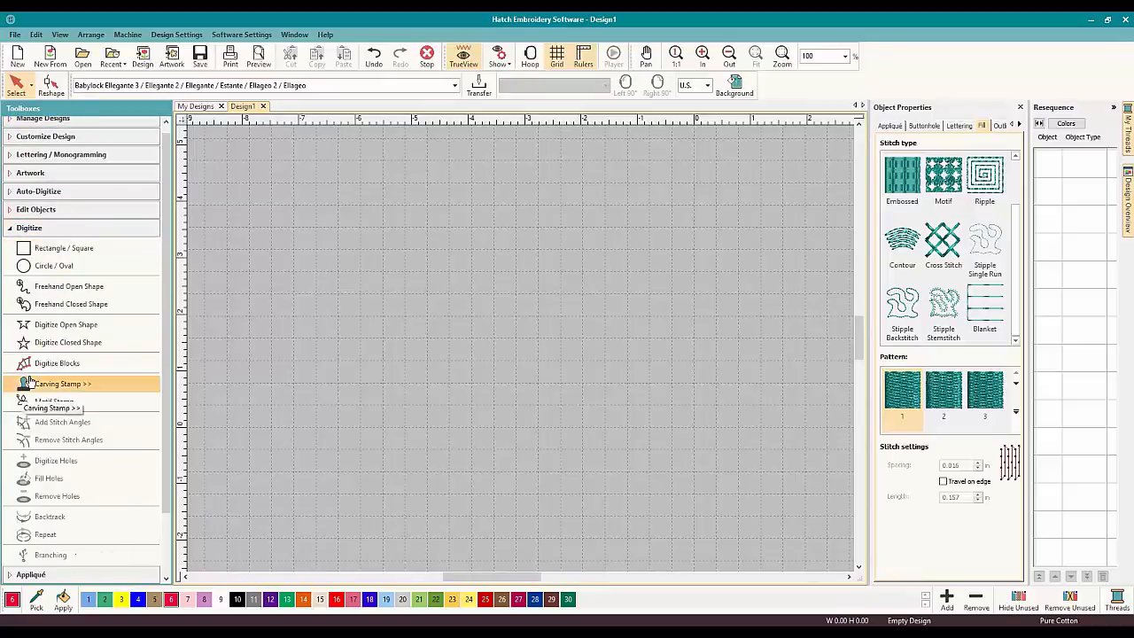
{"action": "left_click", "coordinate": [62, 266]}
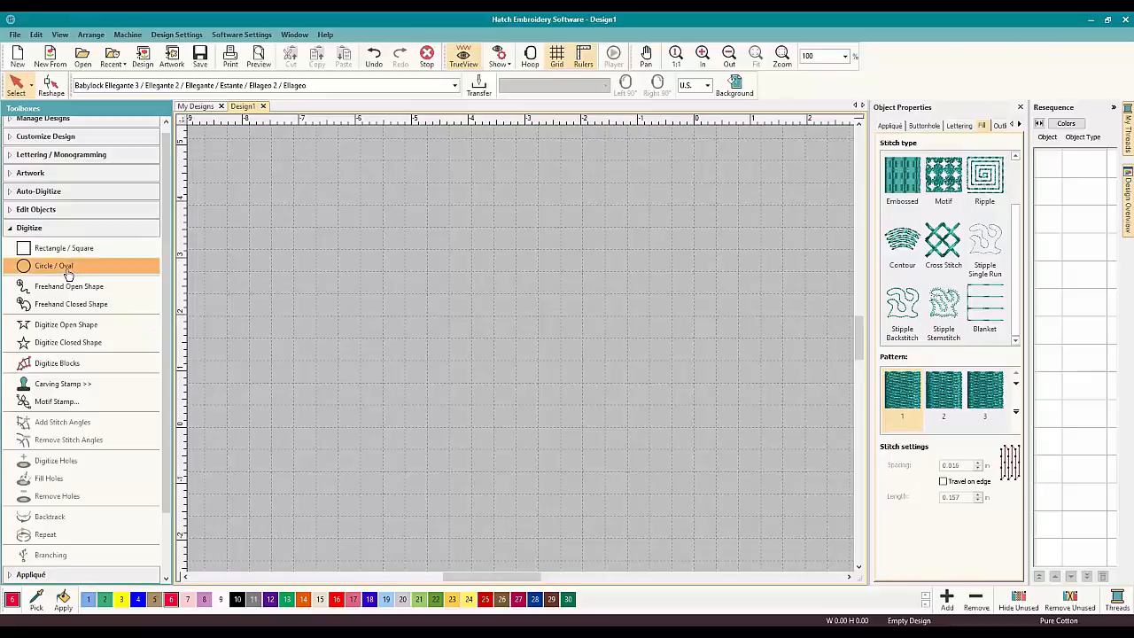
{"action": "left_click", "coordinate": [472, 291]}
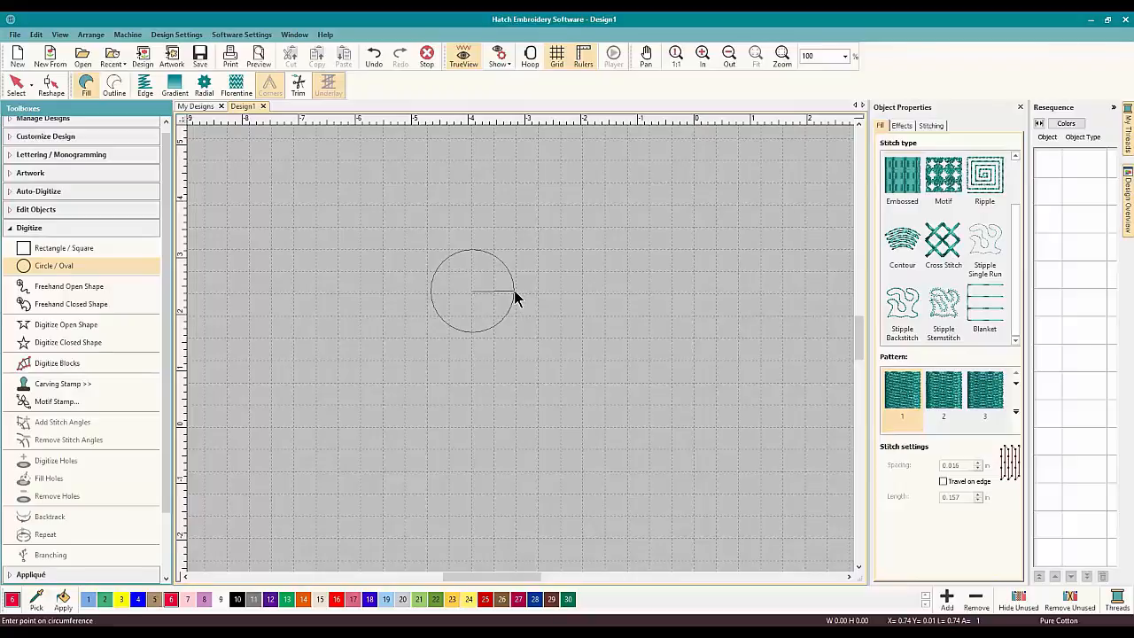
{"action": "left_click", "coordinate": [514, 290]}
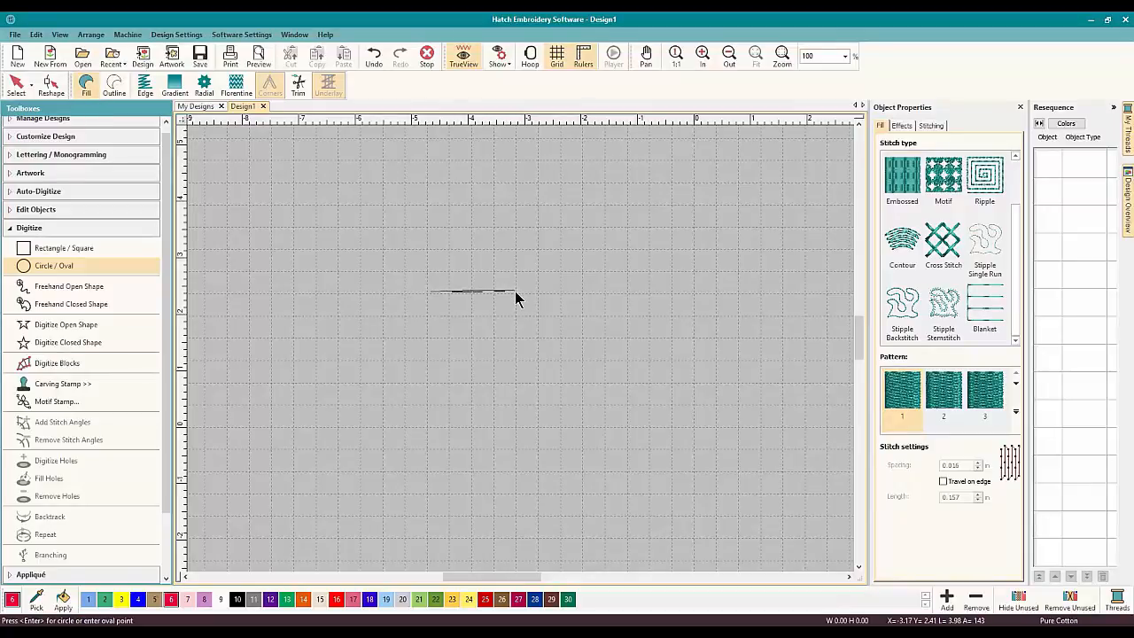
{"action": "key", "text": "Return"}
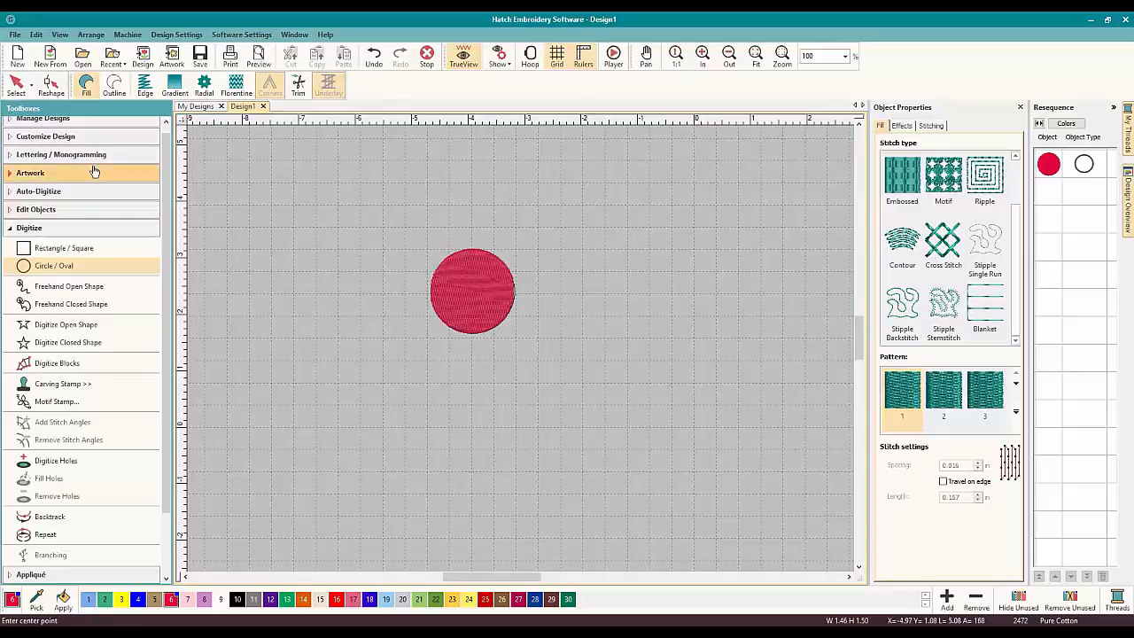
- Select the circle and recolor it with the rose-pink thread color 17
{"action": "left_click", "coordinate": [15, 82]}
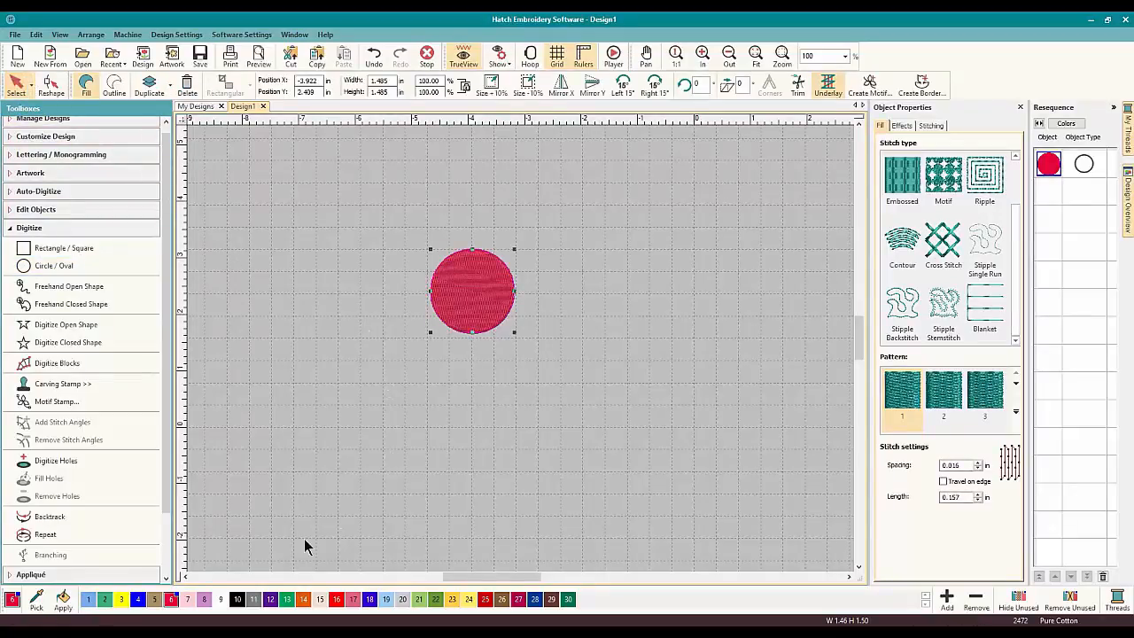
{"action": "left_click", "coordinate": [204, 599]}
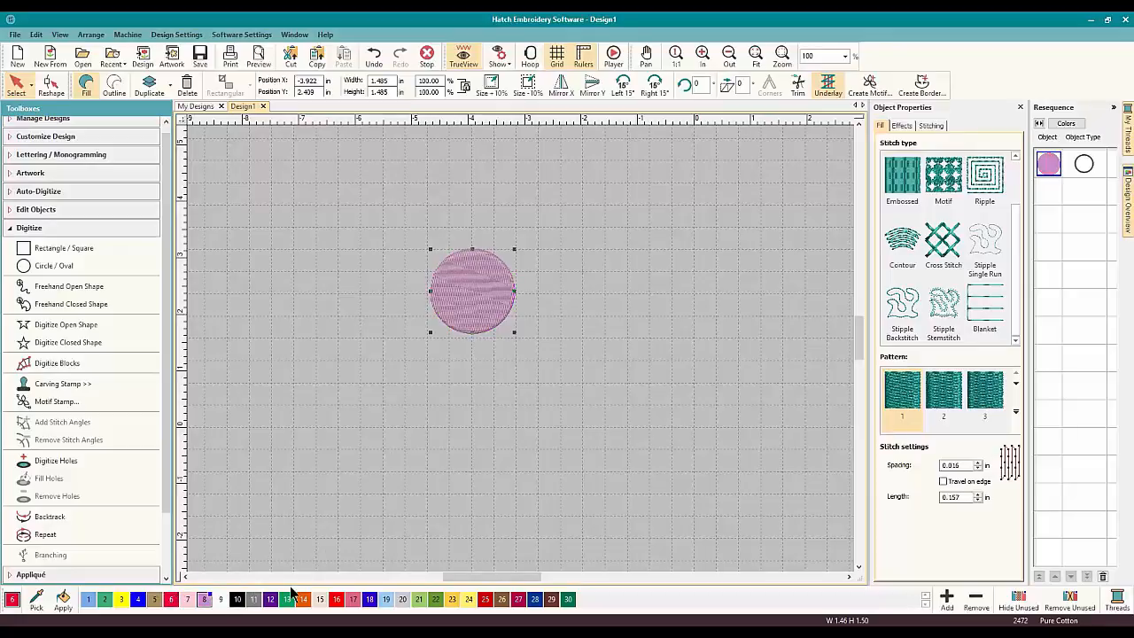
{"action": "left_click", "coordinate": [188, 600]}
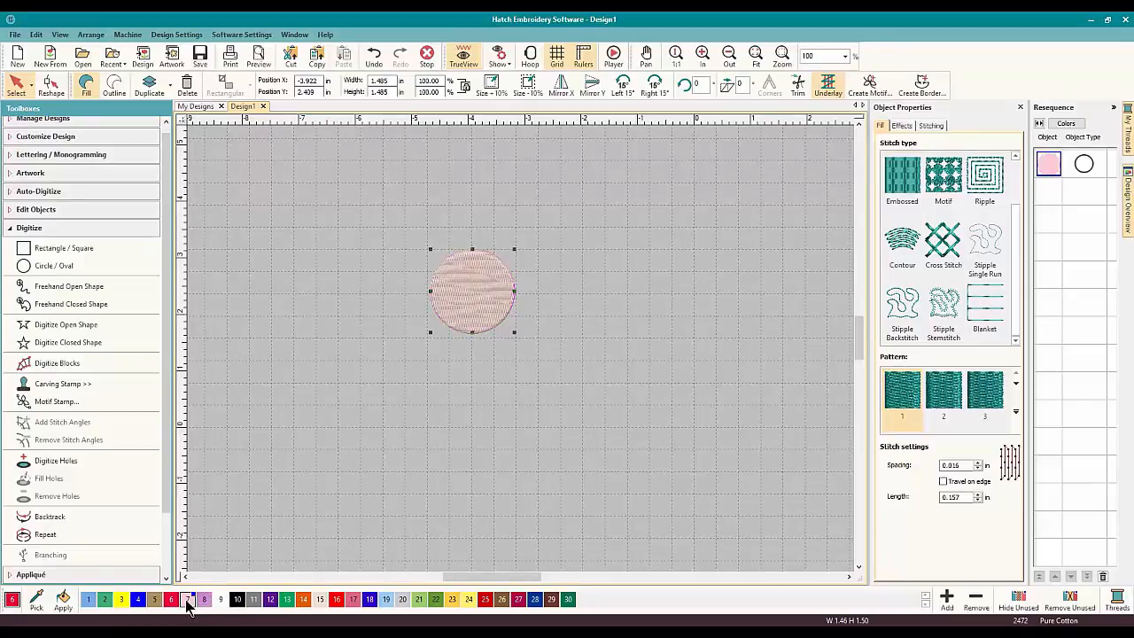
{"action": "left_click", "coordinate": [204, 599]}
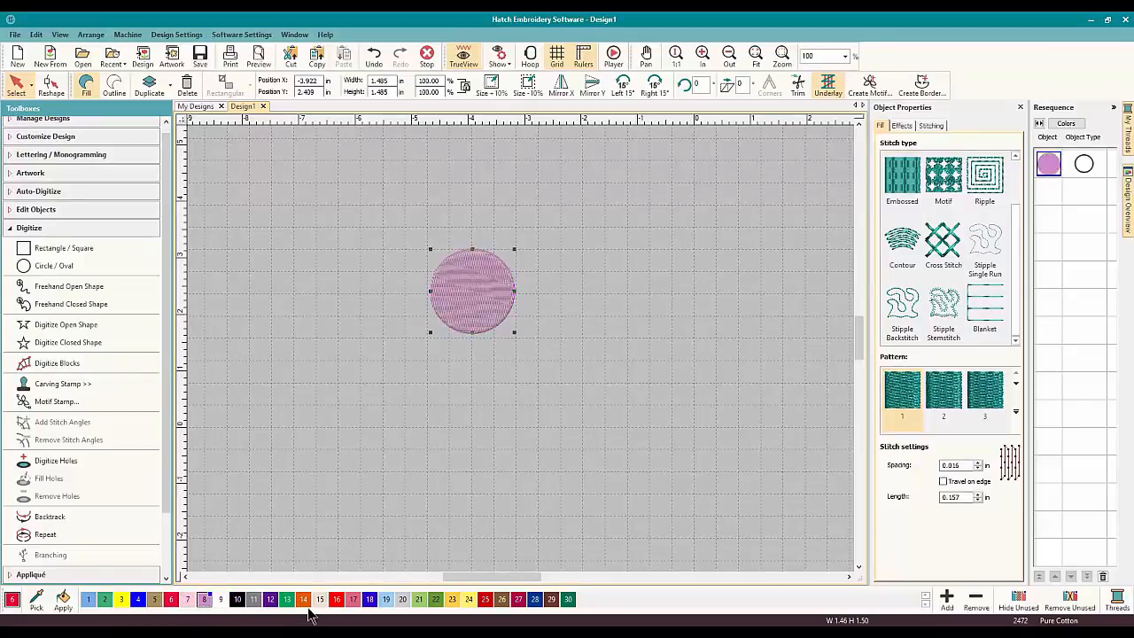
{"action": "left_click", "coordinate": [352, 600]}
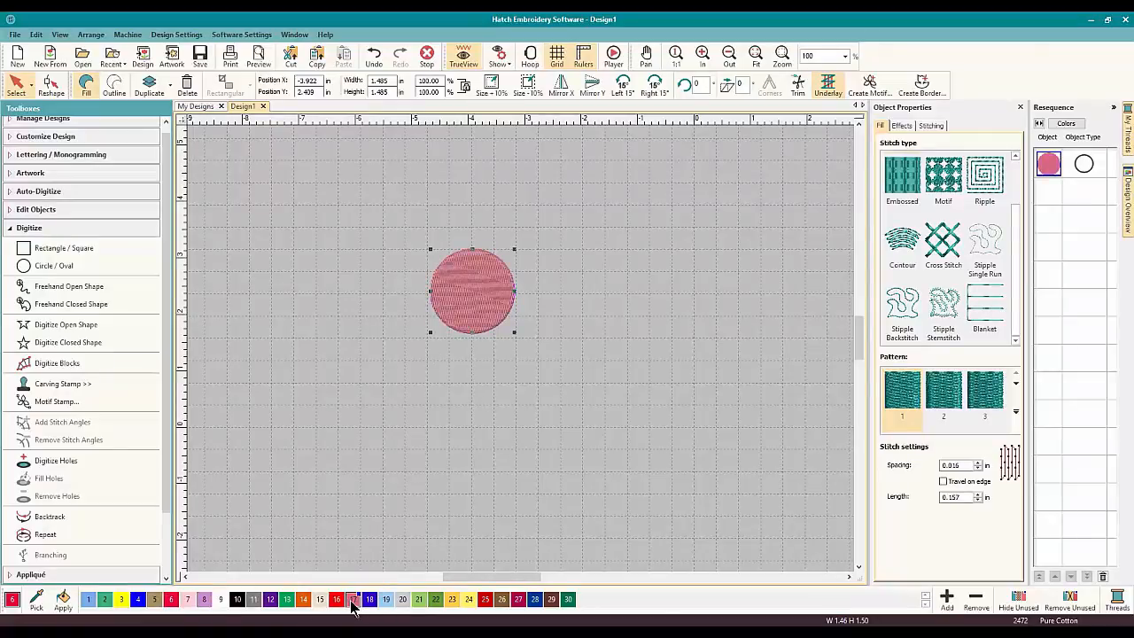
- Create a Circle Layout of 7 circles centered just below the original circle, merging the overlapping objects into one flower
{"action": "left_click", "coordinate": [13, 229]}
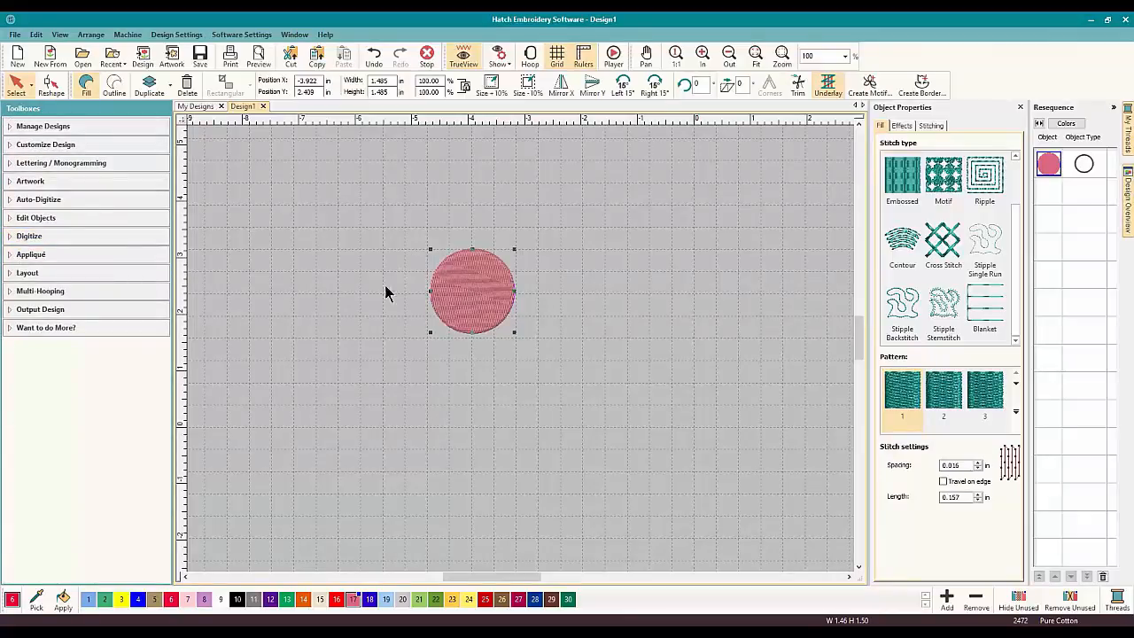
{"action": "left_click", "coordinate": [39, 276]}
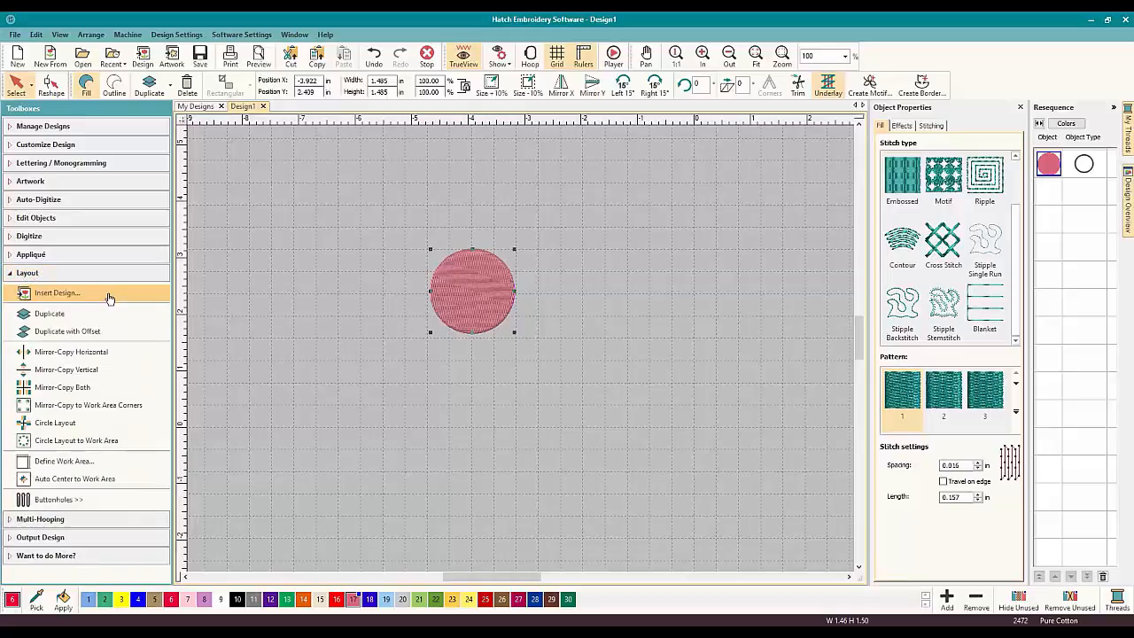
{"action": "left_click", "coordinate": [57, 425]}
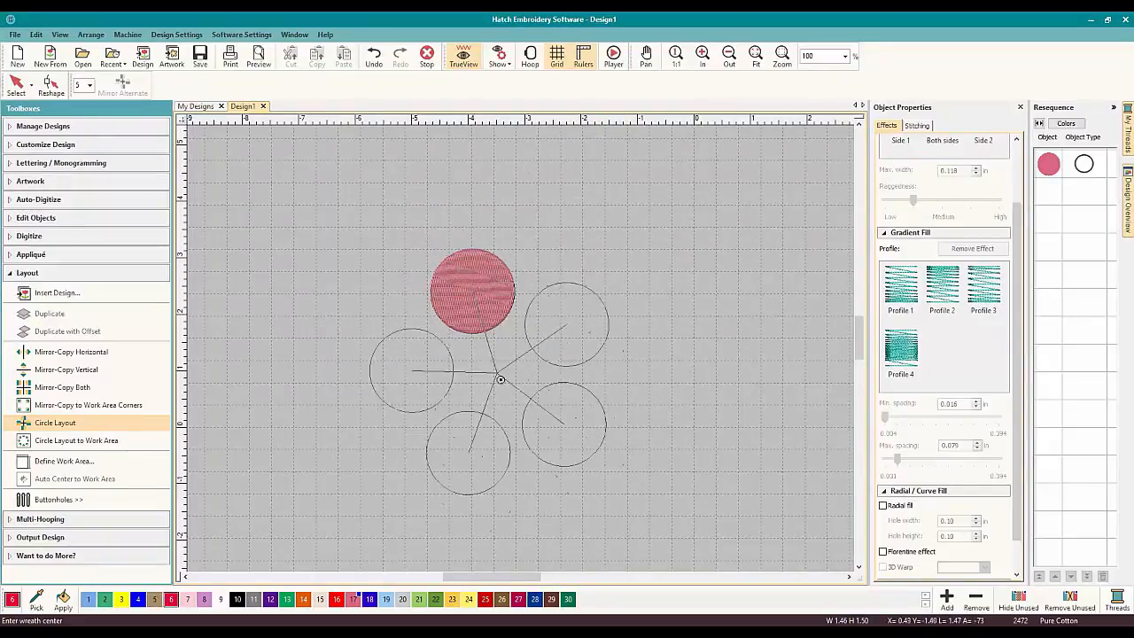
{"action": "left_click", "coordinate": [89, 85]}
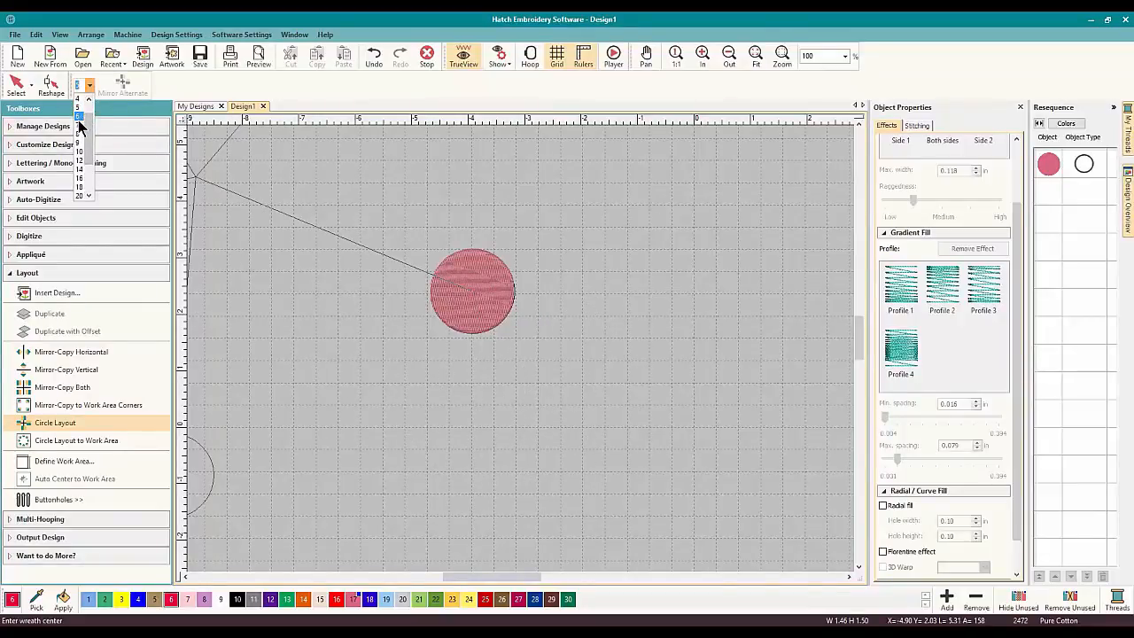
{"action": "left_click", "coordinate": [77, 124]}
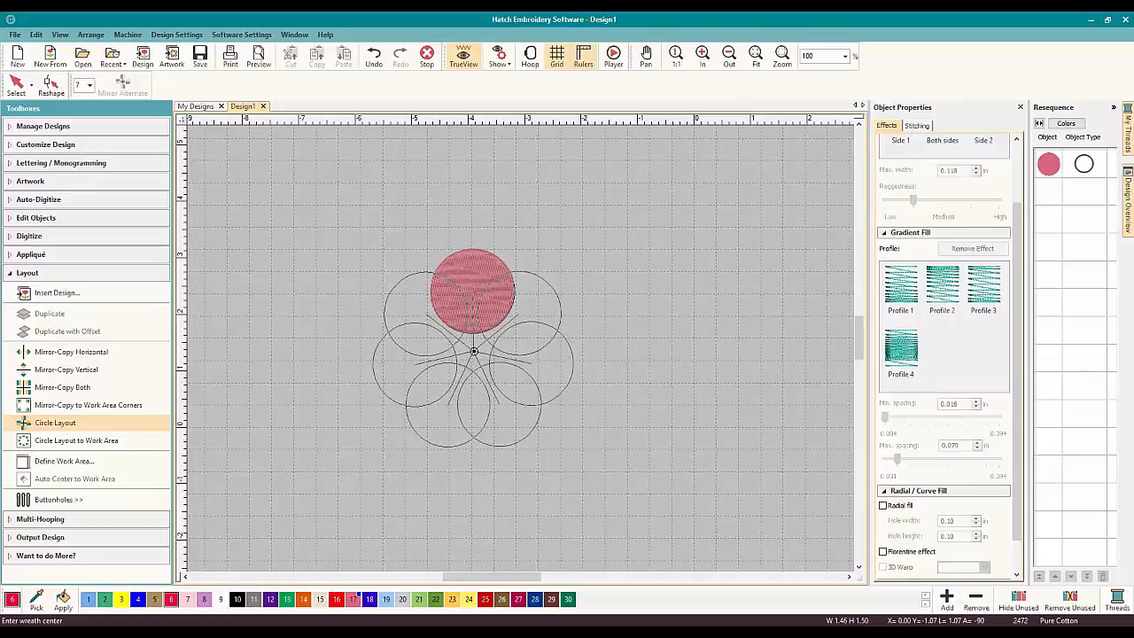
{"action": "left_click", "coordinate": [473, 352]}
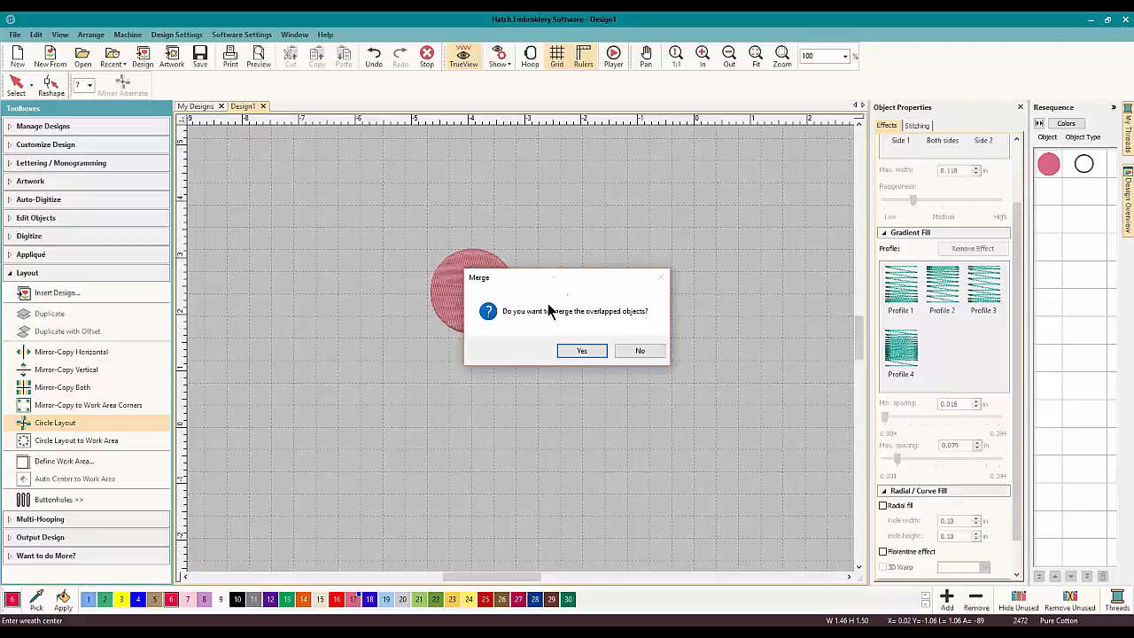
{"action": "left_click", "coordinate": [581, 351]}
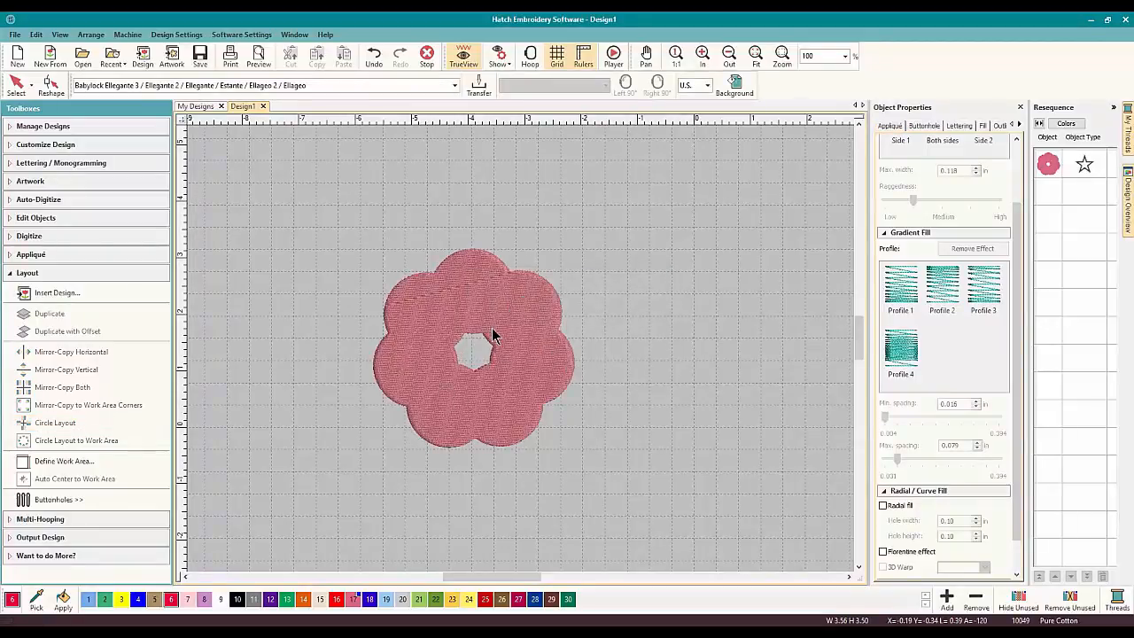
- Move the merged flower slightly up and right to about X -3.37, Y 1.62 in, and deselect it
{"action": "left_click", "coordinate": [18, 81]}
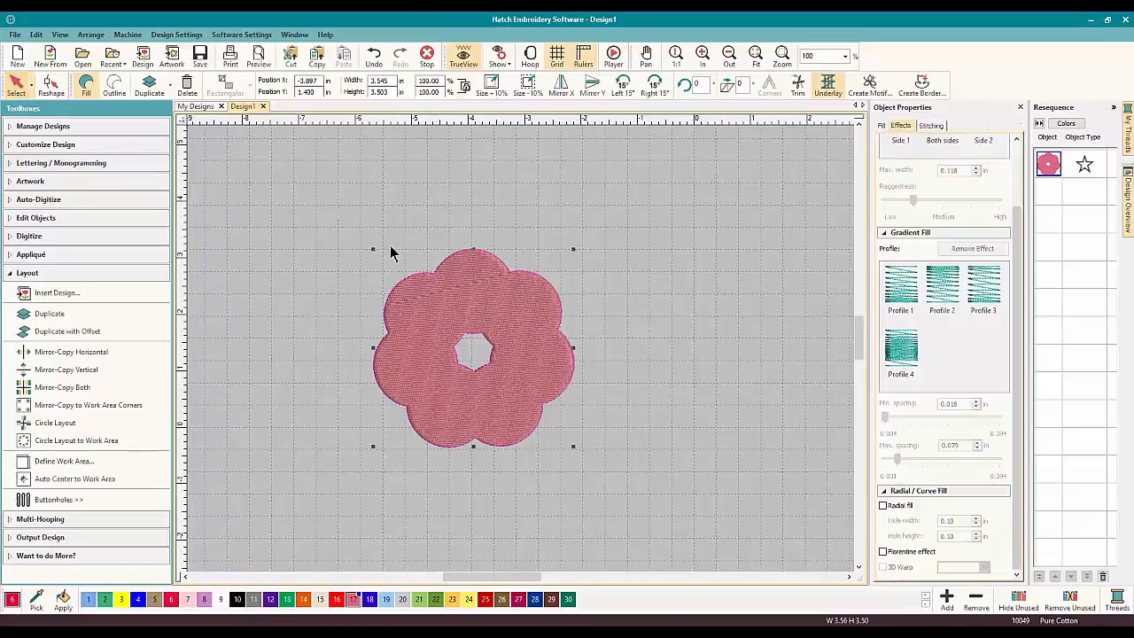
{"action": "left_click_drag", "start_coordinate": [450, 305], "coordinate": [479, 294]}
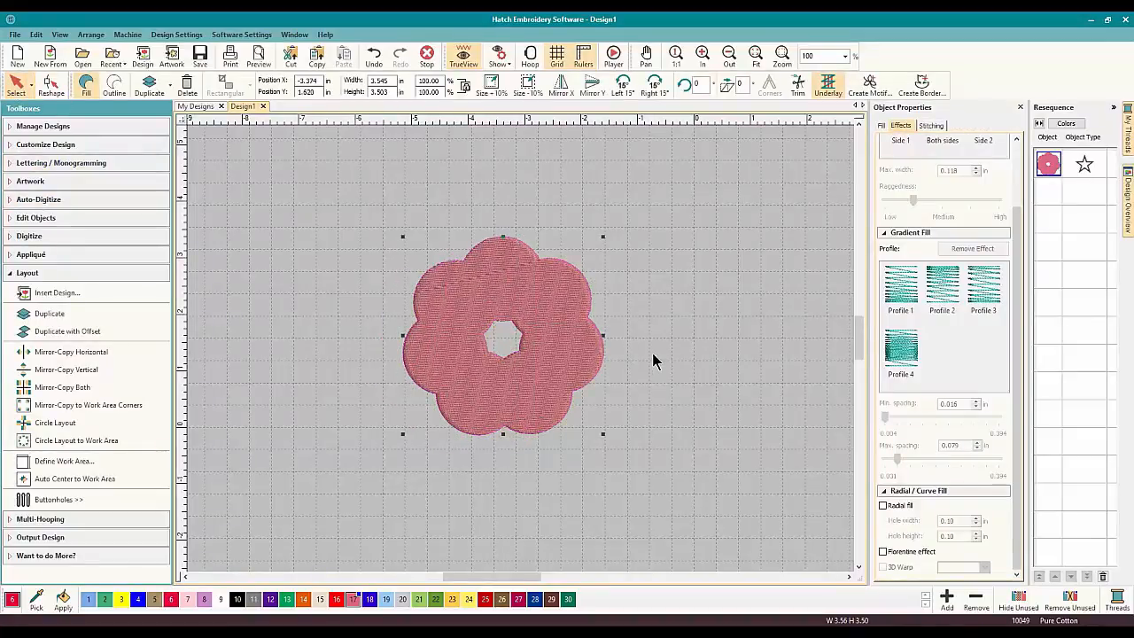
{"action": "left_click", "coordinate": [653, 357]}
- Change the flower's fill stitch type to Ripple
{"action": "left_click", "coordinate": [561, 295]}
{"action": "left_click", "coordinate": [879, 126]}
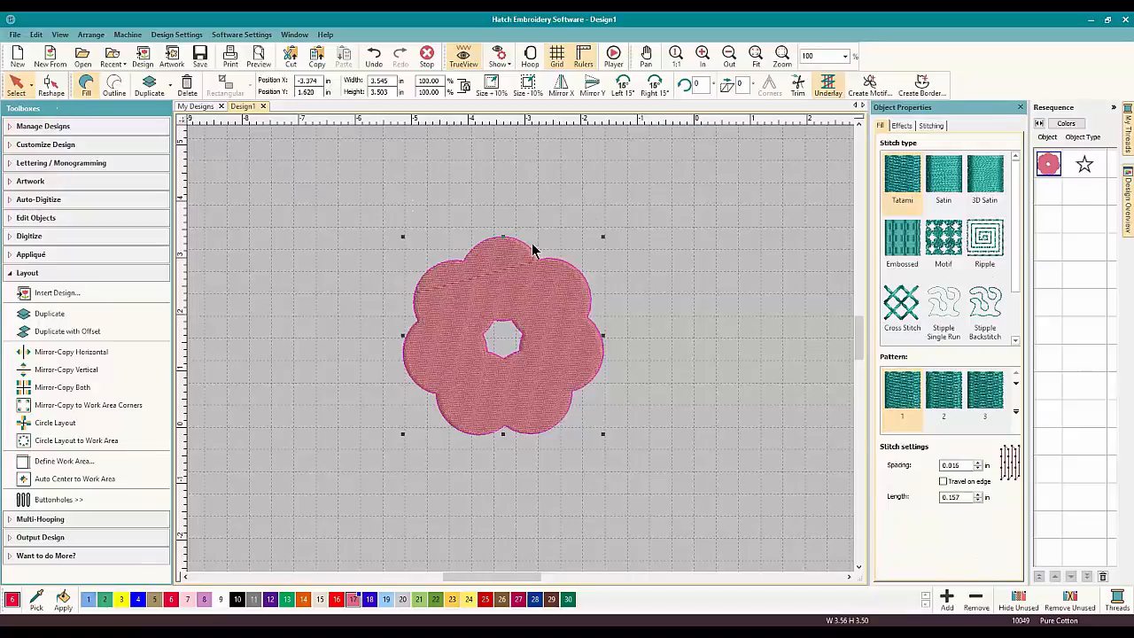
{"action": "left_click", "coordinate": [907, 126]}
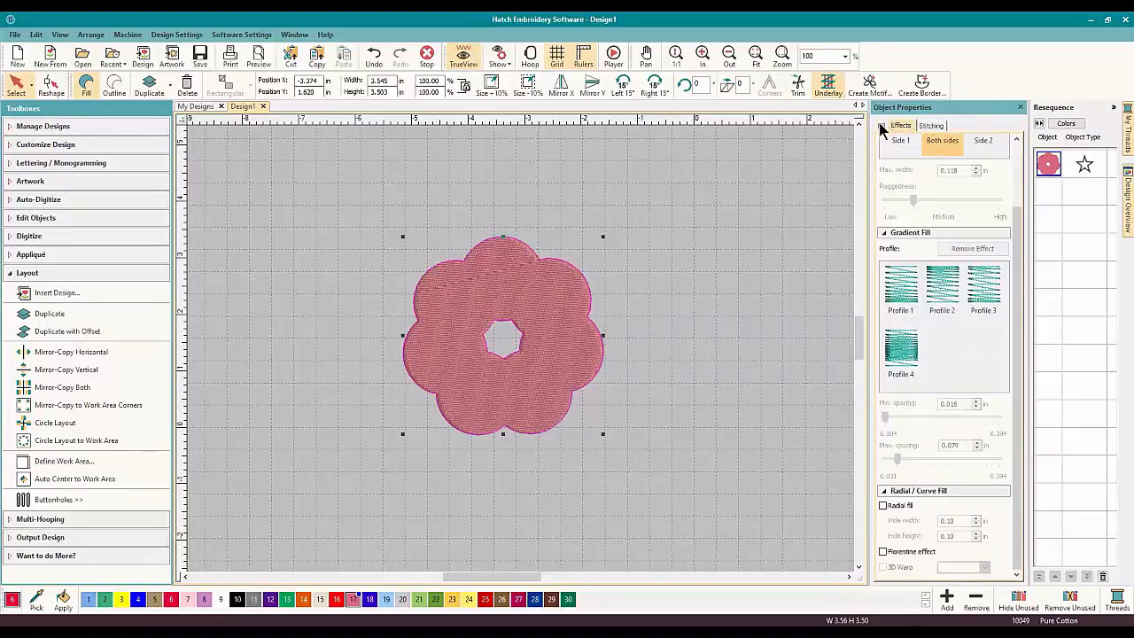
{"action": "left_click", "coordinate": [881, 127]}
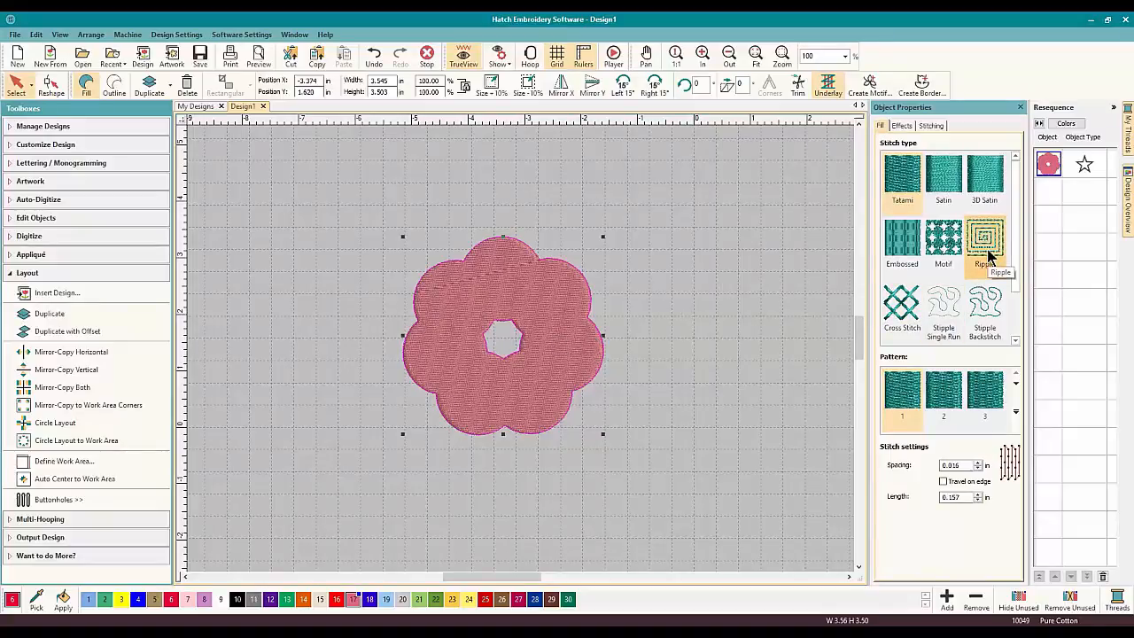
{"action": "left_click", "coordinate": [985, 239]}
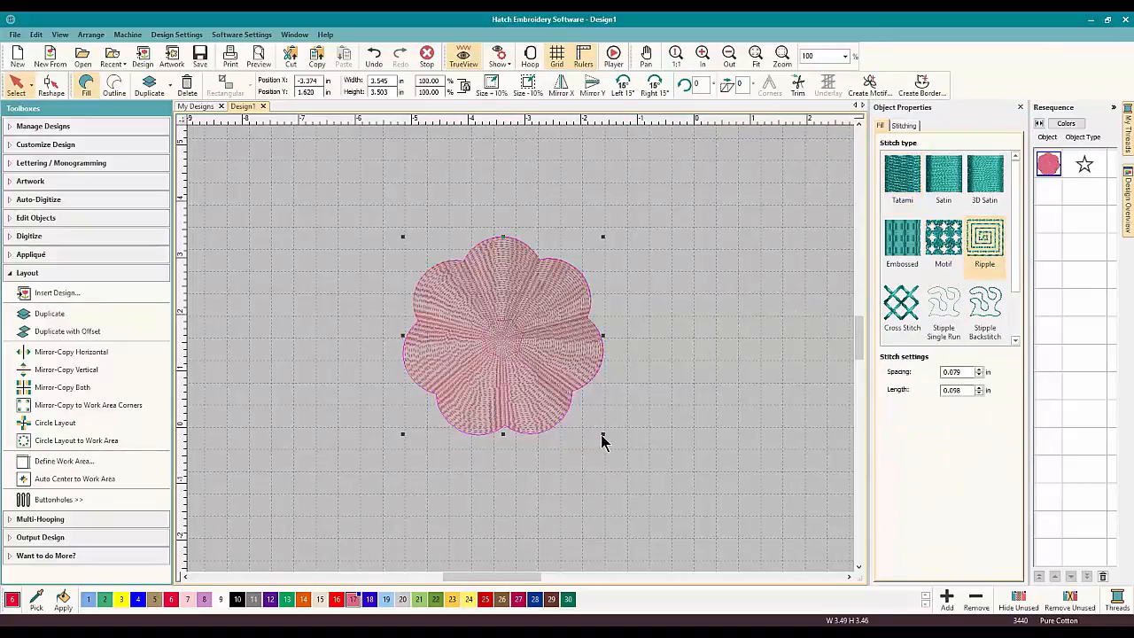
- Enlarge the flower proportionally to about 4.87 by 4.83 in, reposition it up and to the left, and deselect it
{"action": "left_click_drag", "start_coordinate": [603, 435], "coordinate": [679, 520]}
{"action": "left_click_drag", "start_coordinate": [623, 384], "coordinate": [587, 344]}
{"action": "left_click", "coordinate": [695, 399]}
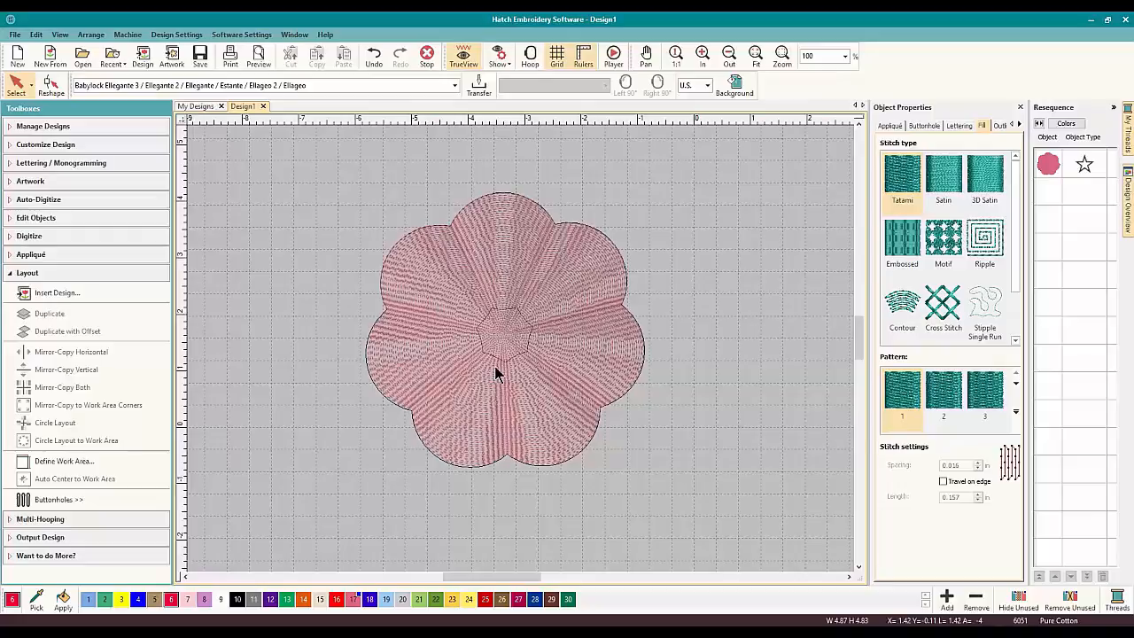
- Reshape the flower by moving the ripple fill's center marker up, just above the inner hole outline, and inspect the stitches up close
{"action": "left_click", "coordinate": [51, 85]}
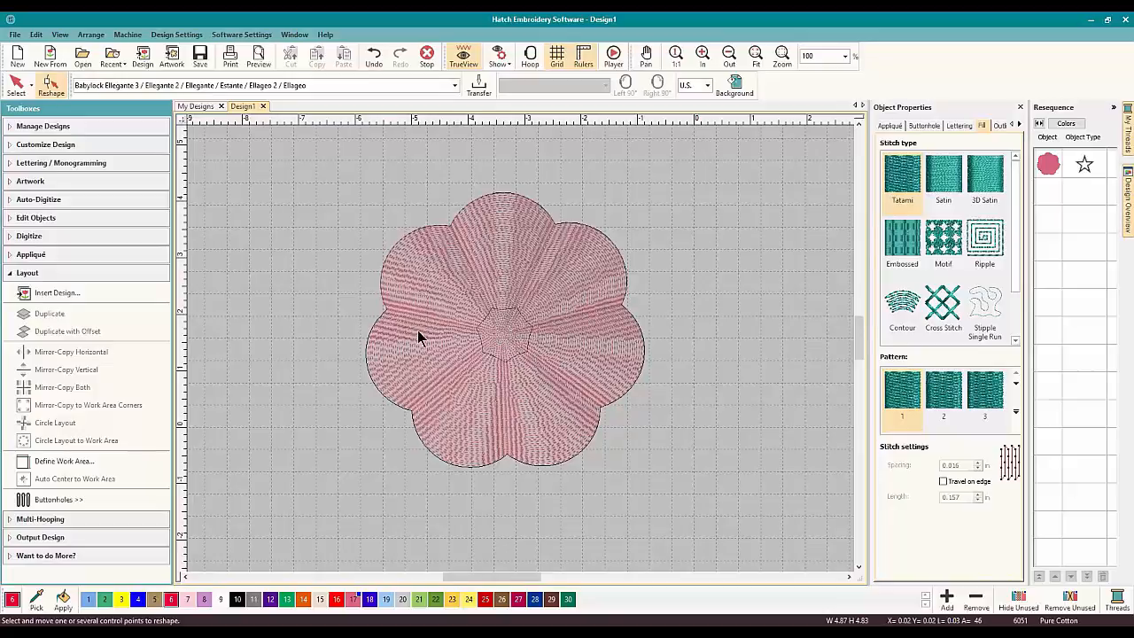
{"action": "left_click", "coordinate": [502, 337]}
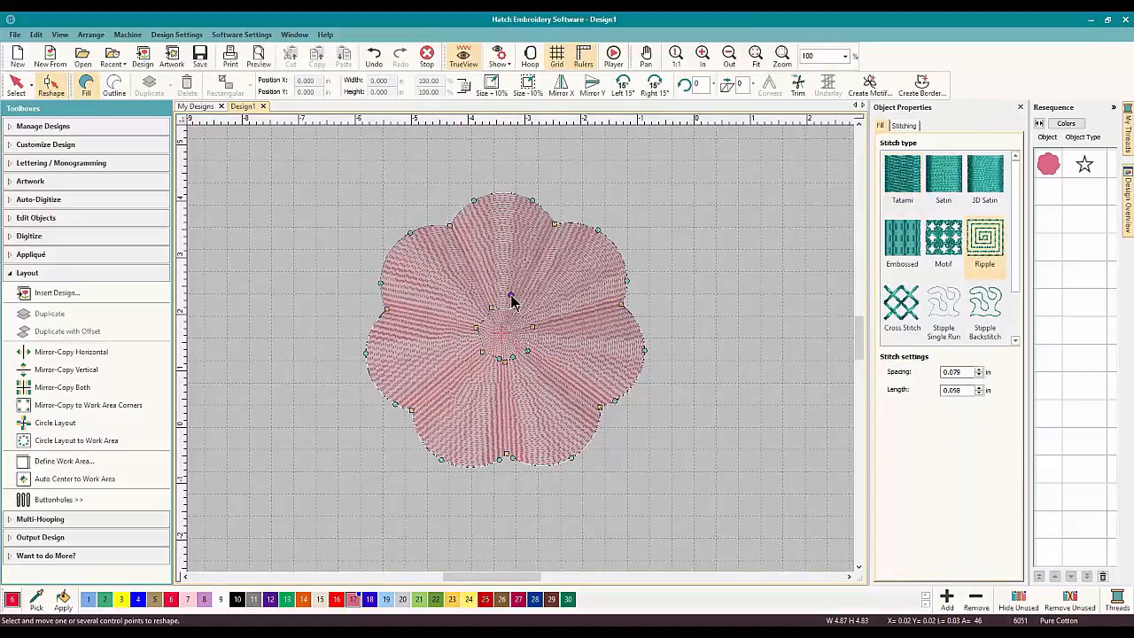
{"action": "left_click_drag", "start_coordinate": [512, 302], "coordinate": [509, 302]}
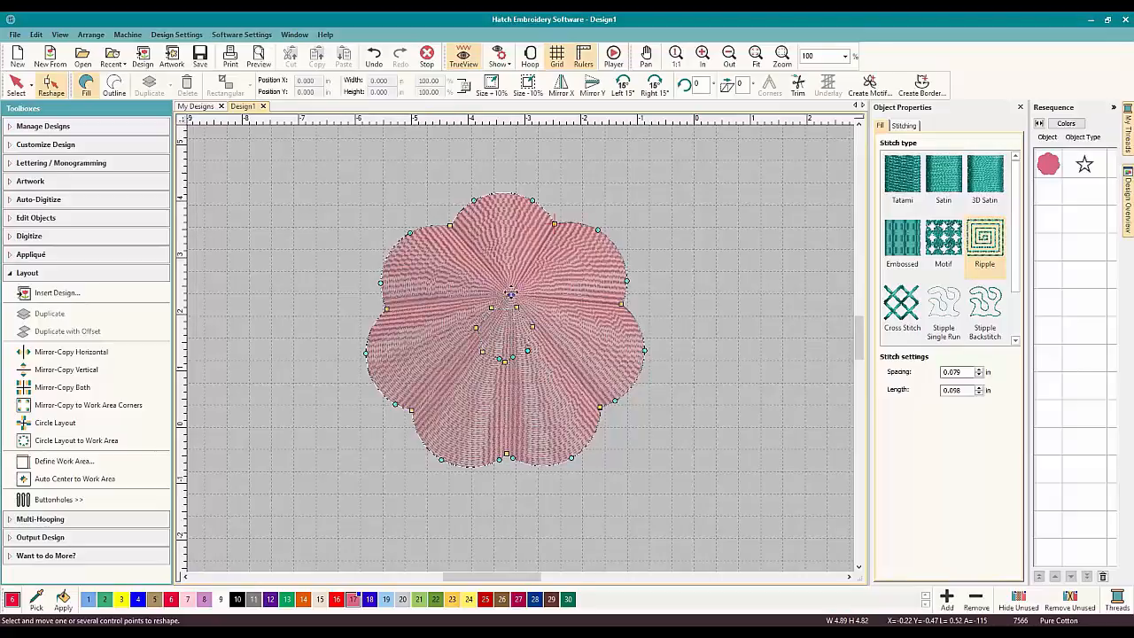
{"action": "scroll", "coordinate": [510, 299], "scroll_direction": "up", "scroll_amount": 1}
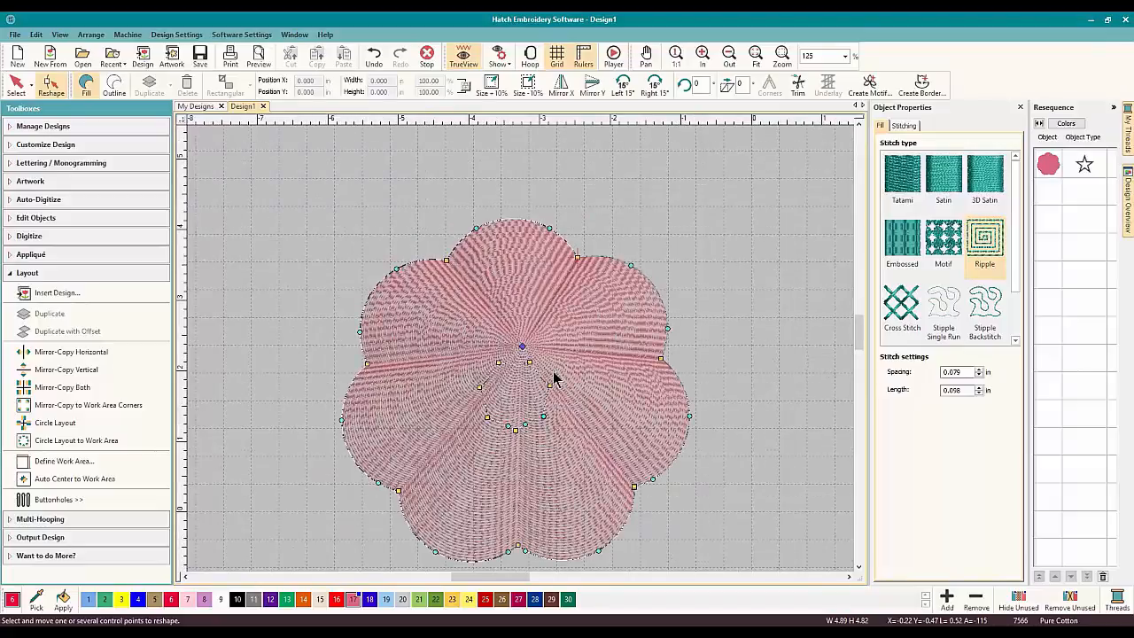
{"action": "scroll", "coordinate": [520, 354], "scroll_direction": "up", "scroll_amount": 4}
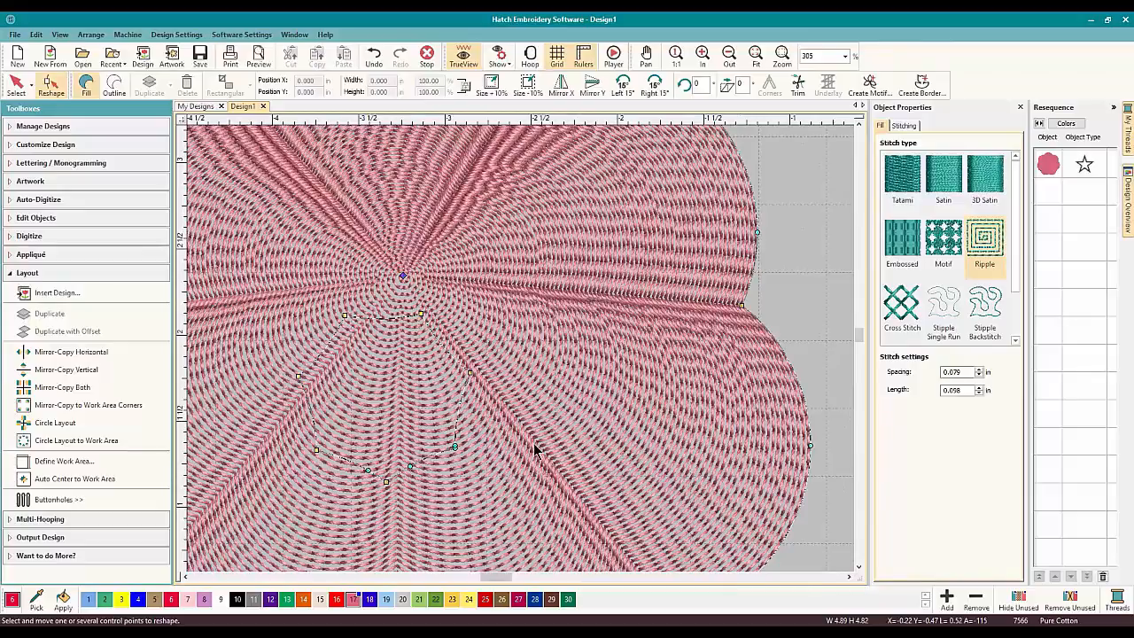
{"action": "scroll", "coordinate": [520, 350], "scroll_direction": "down", "scroll_amount": 3}
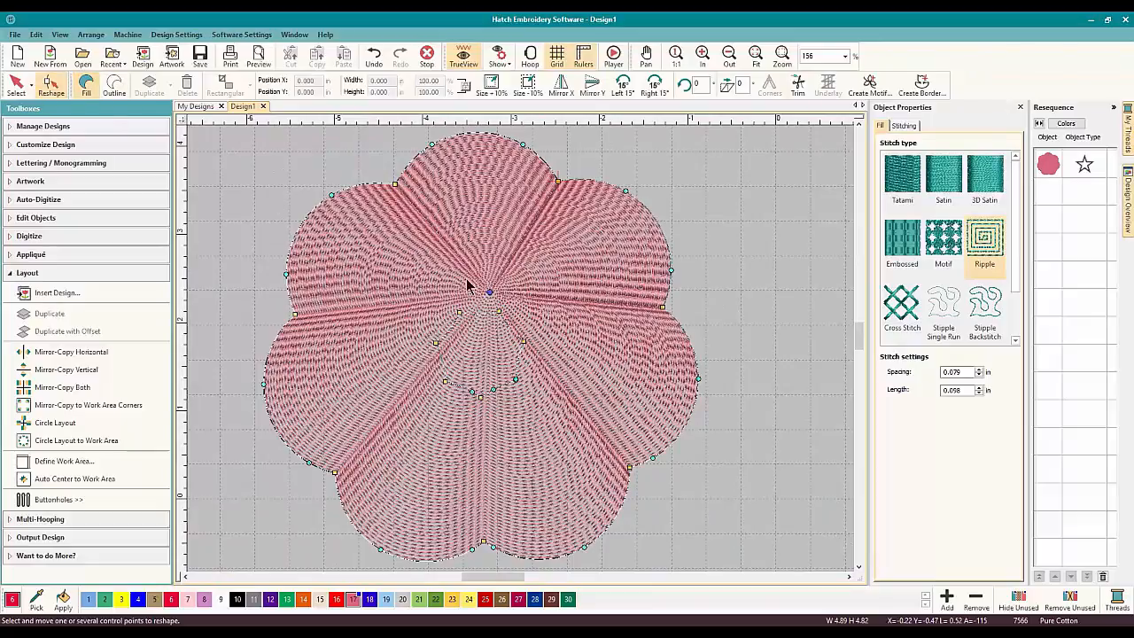
- Try the ripple center marker in lower and upper off-center positions, and settle it near the middle of the flower
{"action": "left_click_drag", "start_coordinate": [489, 292], "coordinate": [475, 425]}
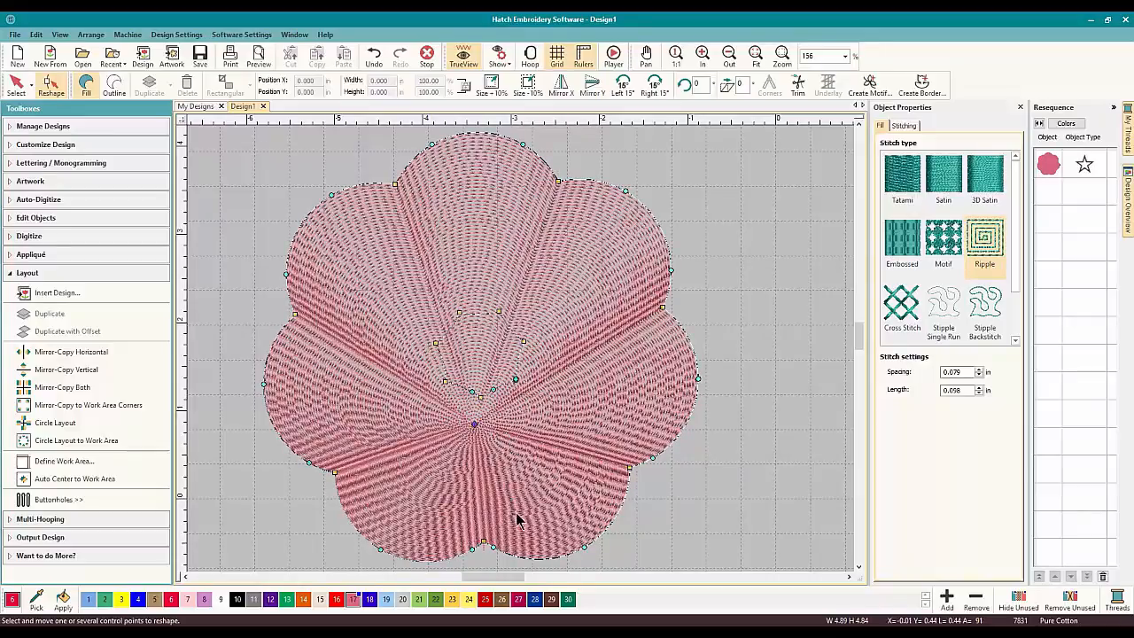
{"action": "left_click_drag", "start_coordinate": [474, 425], "coordinate": [457, 303]}
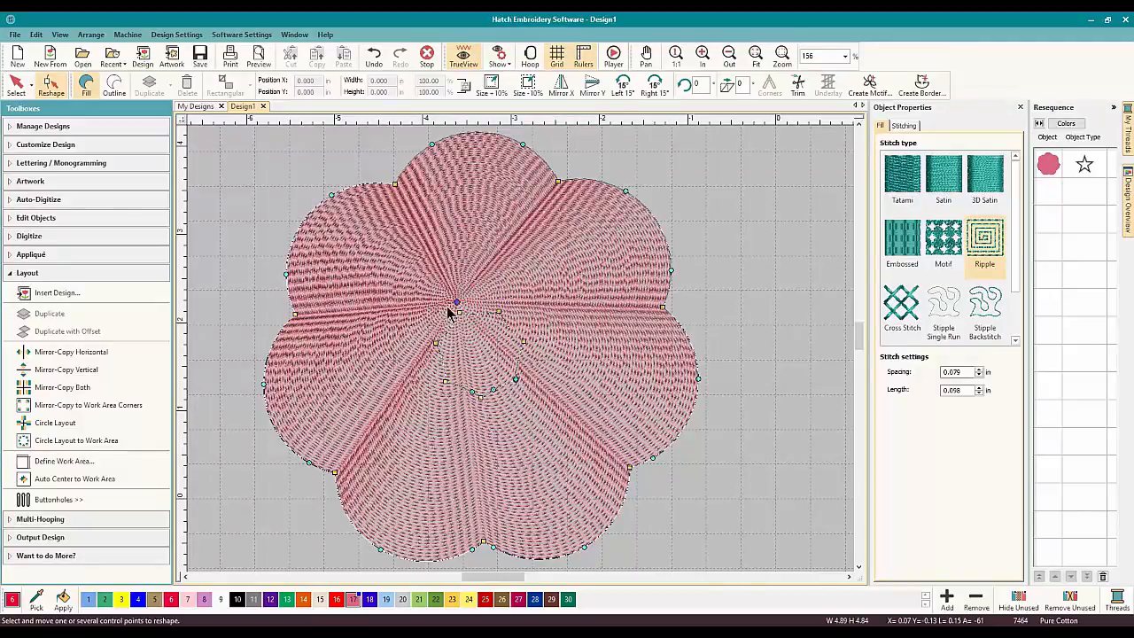
{"action": "left_click_drag", "start_coordinate": [457, 303], "coordinate": [499, 376]}
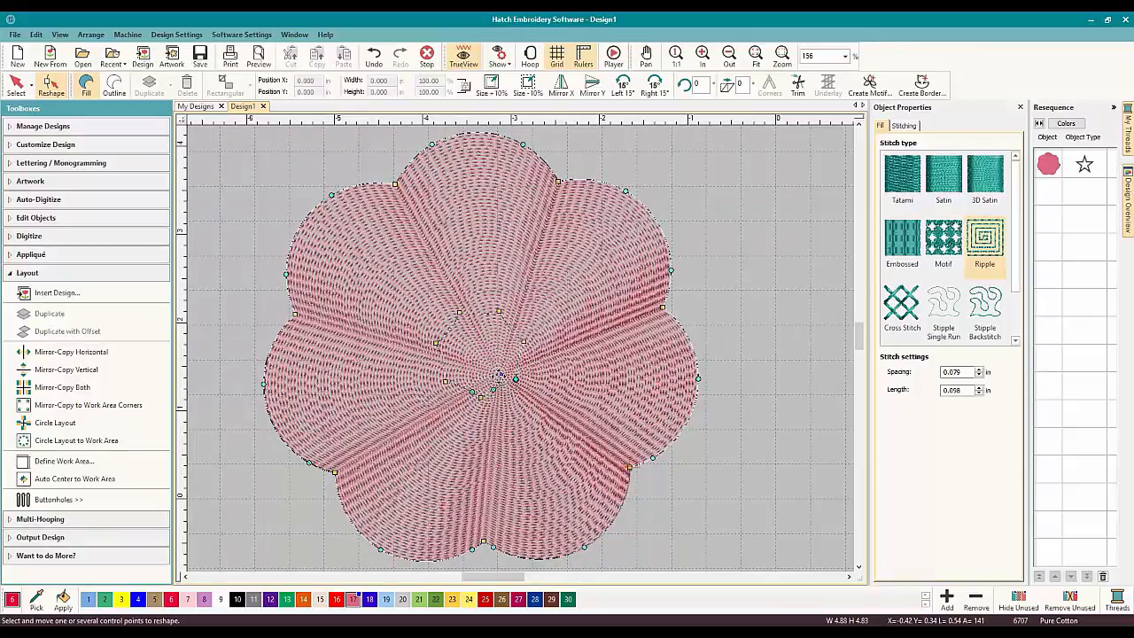
{"action": "left_click_drag", "start_coordinate": [478, 329], "coordinate": [479, 327]}
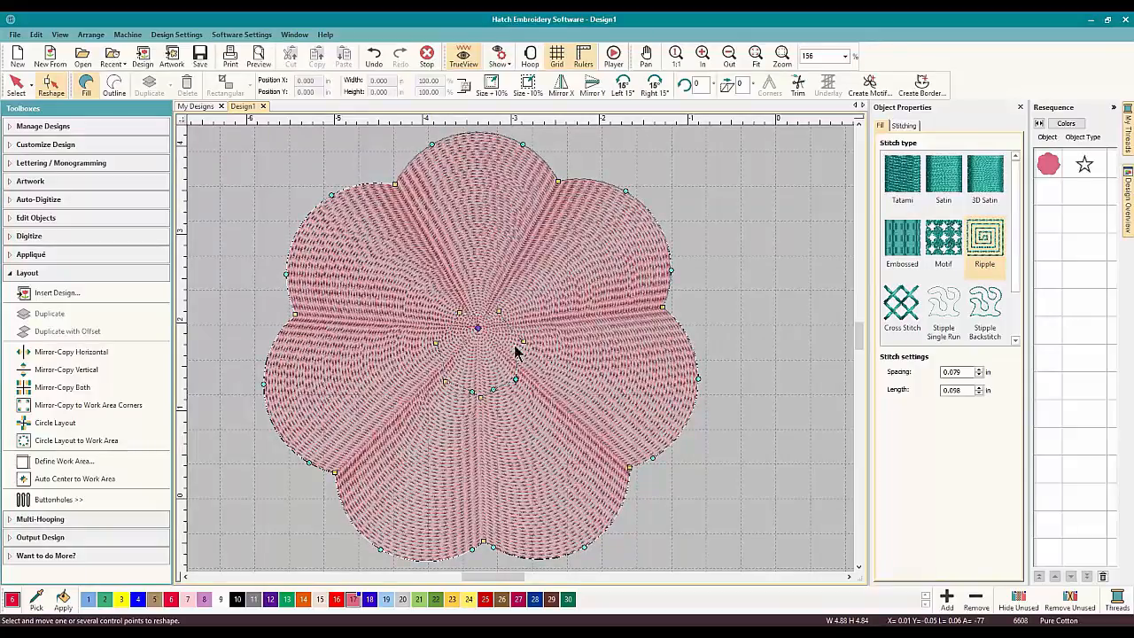
{"action": "left_click_drag", "start_coordinate": [476, 330], "coordinate": [479, 337]}
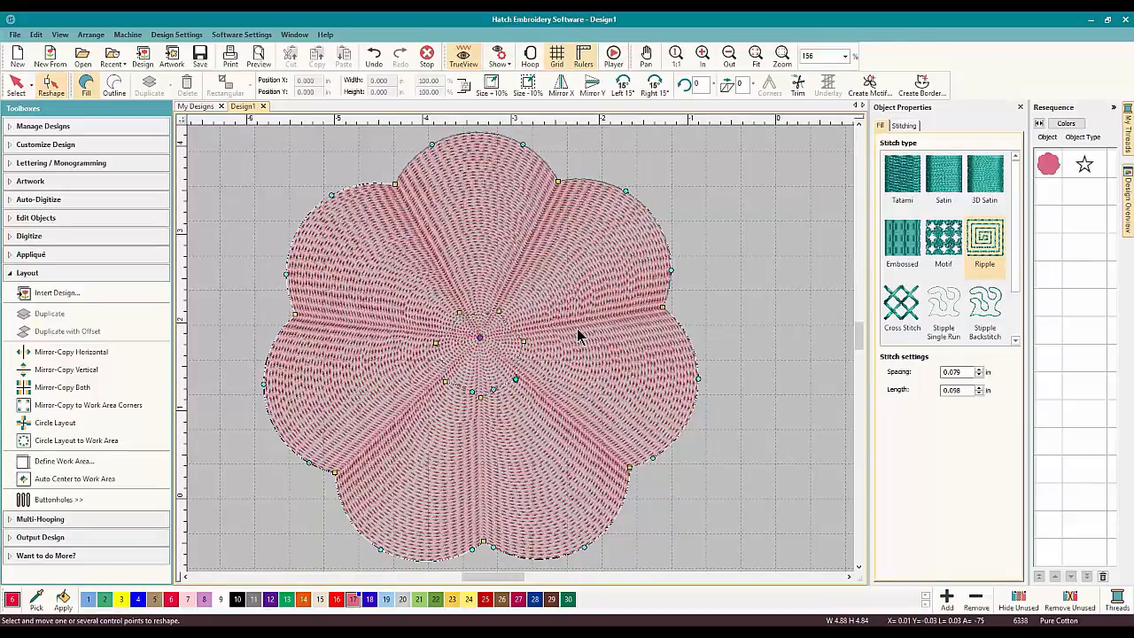
- Delete the seven-petal flower and digitize an upright filled oval about 0.88 in wide and 1.42 in high
{"action": "left_click", "coordinate": [16, 84]}
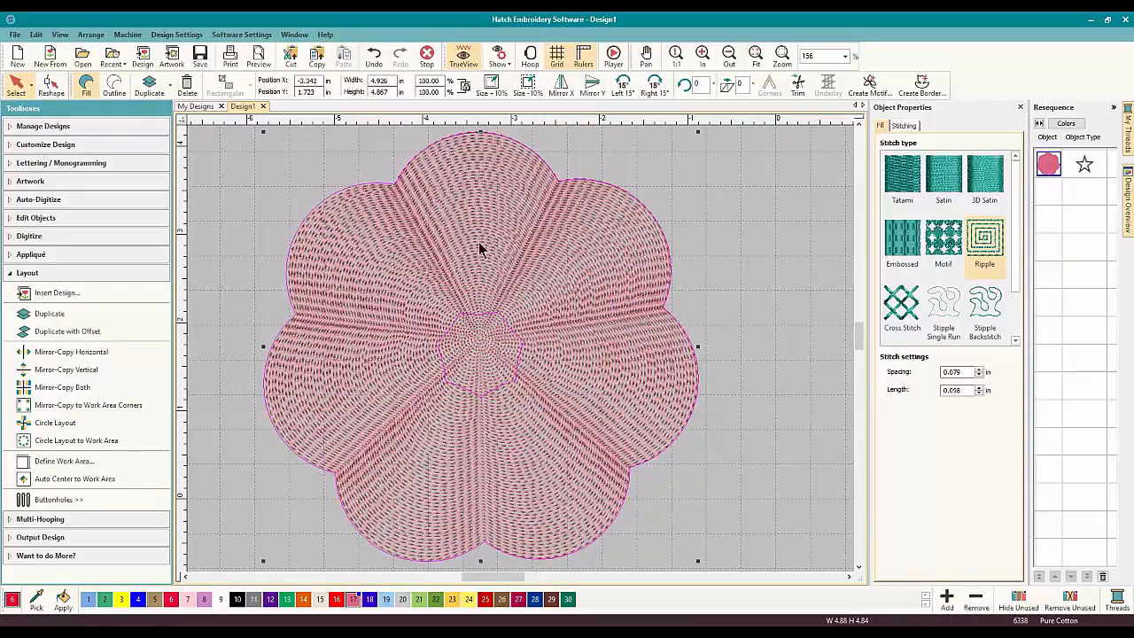
{"action": "key", "text": "Delete"}
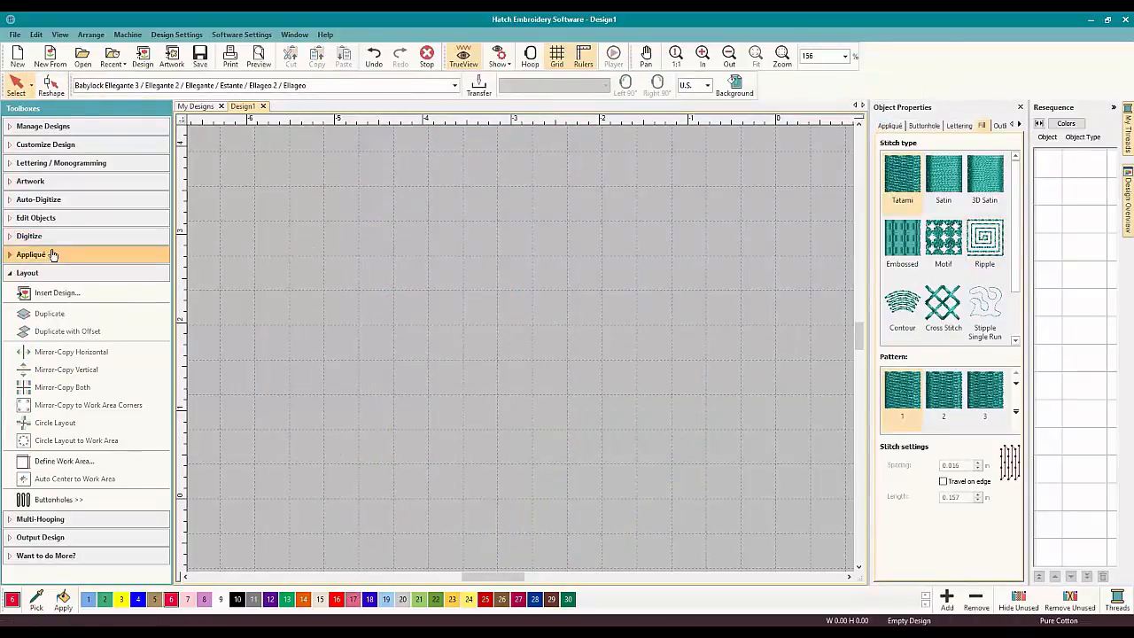
{"action": "left_click", "coordinate": [18, 273]}
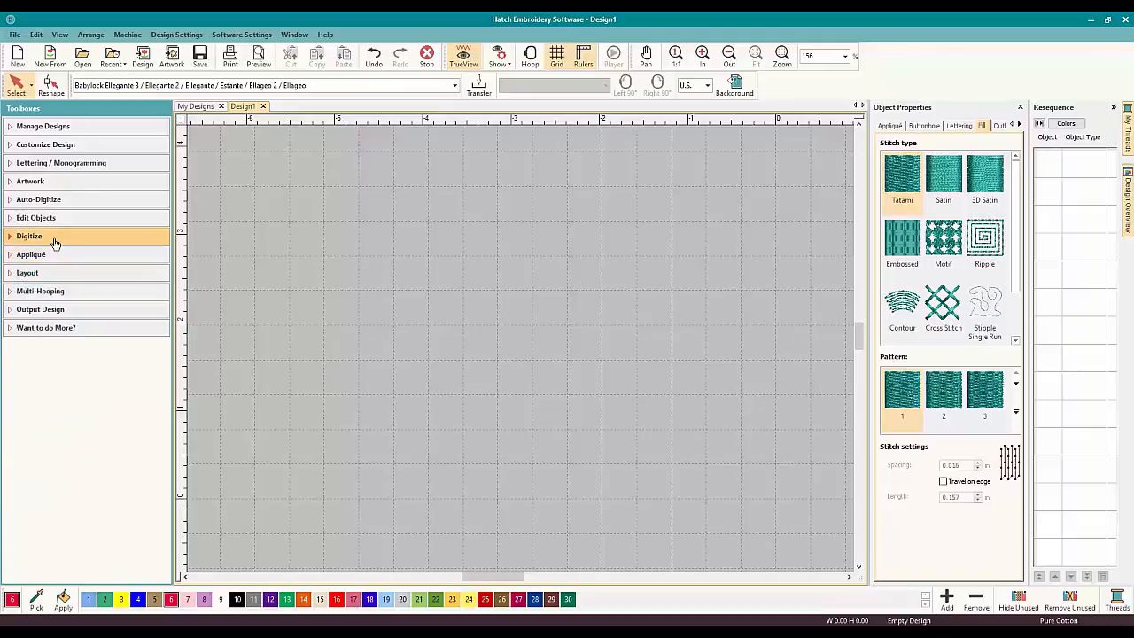
{"action": "left_click", "coordinate": [50, 236]}
{"action": "left_click", "coordinate": [81, 268]}
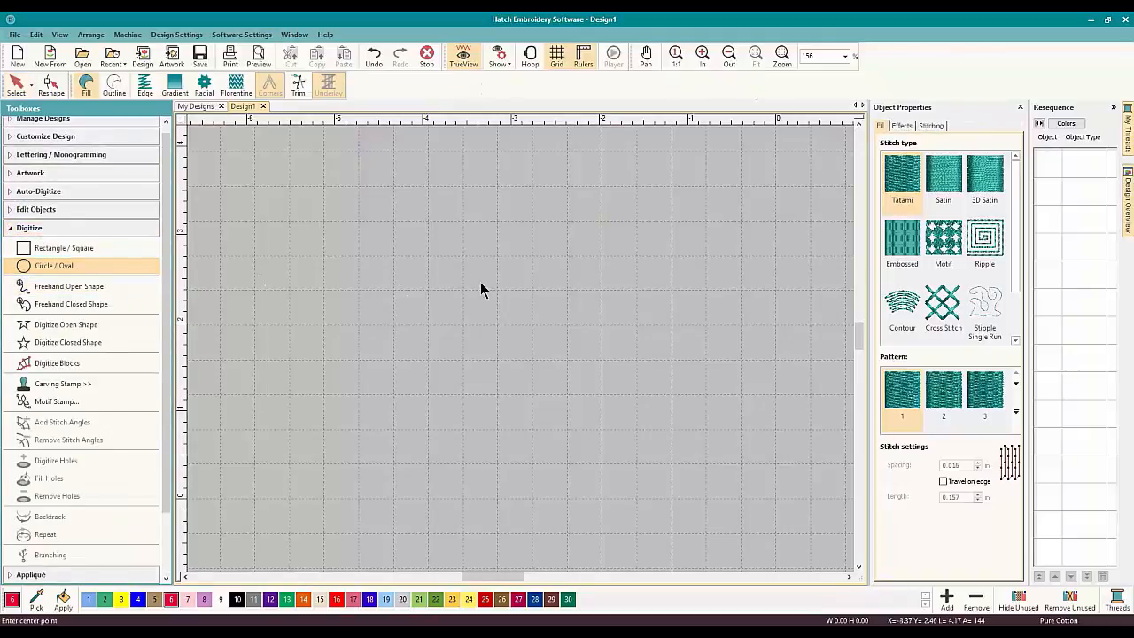
{"action": "left_click", "coordinate": [464, 278]}
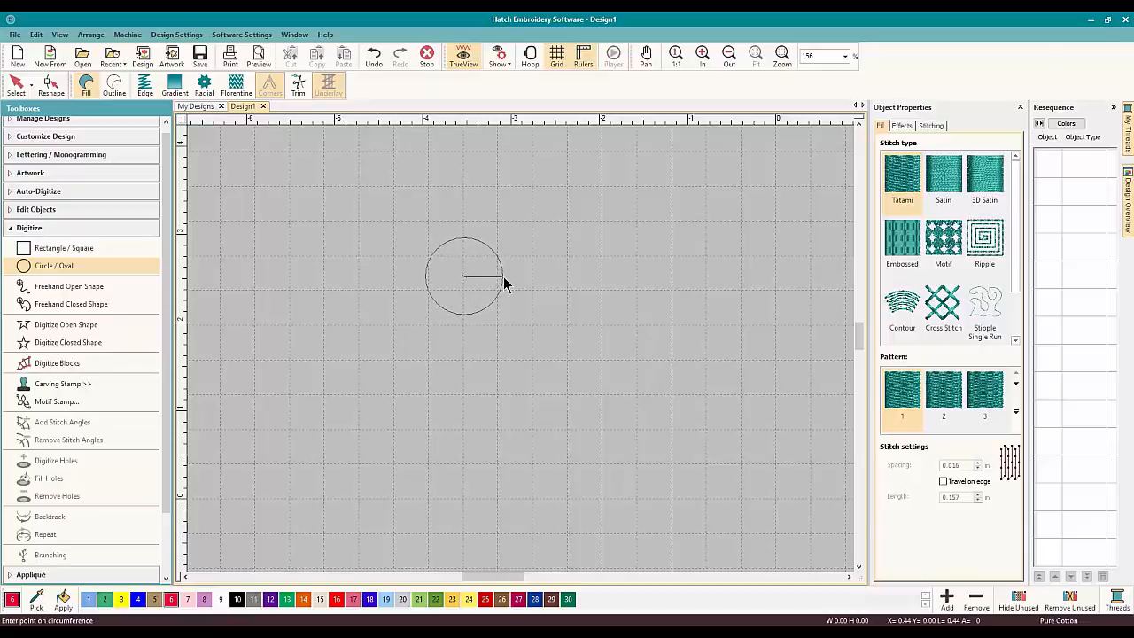
{"action": "left_click", "coordinate": [503, 283]}
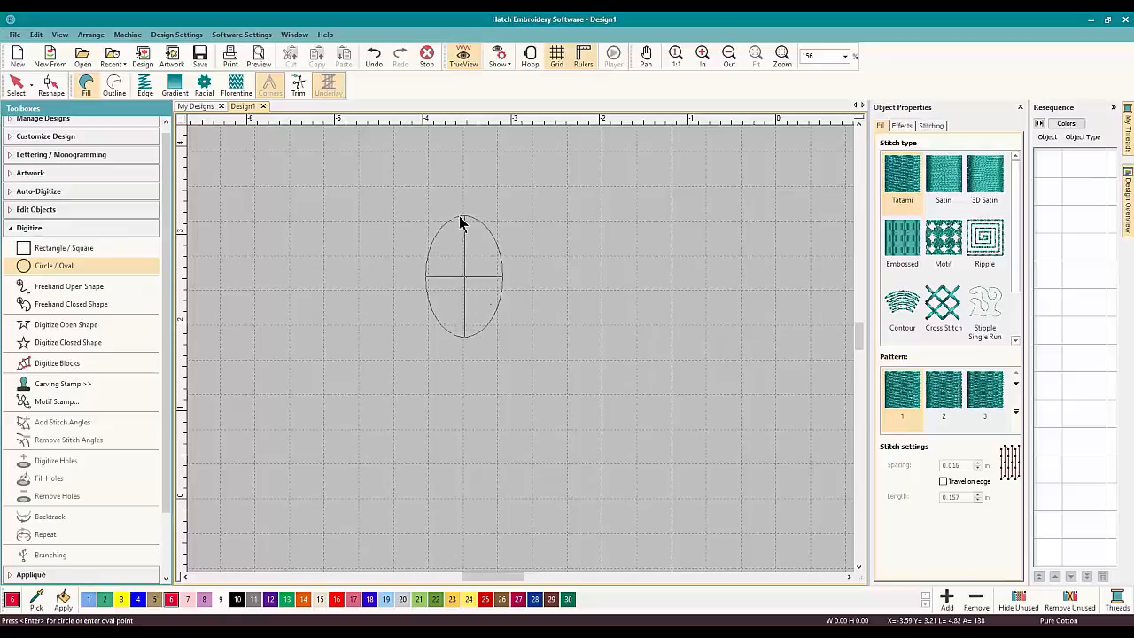
{"action": "left_click", "coordinate": [459, 221]}
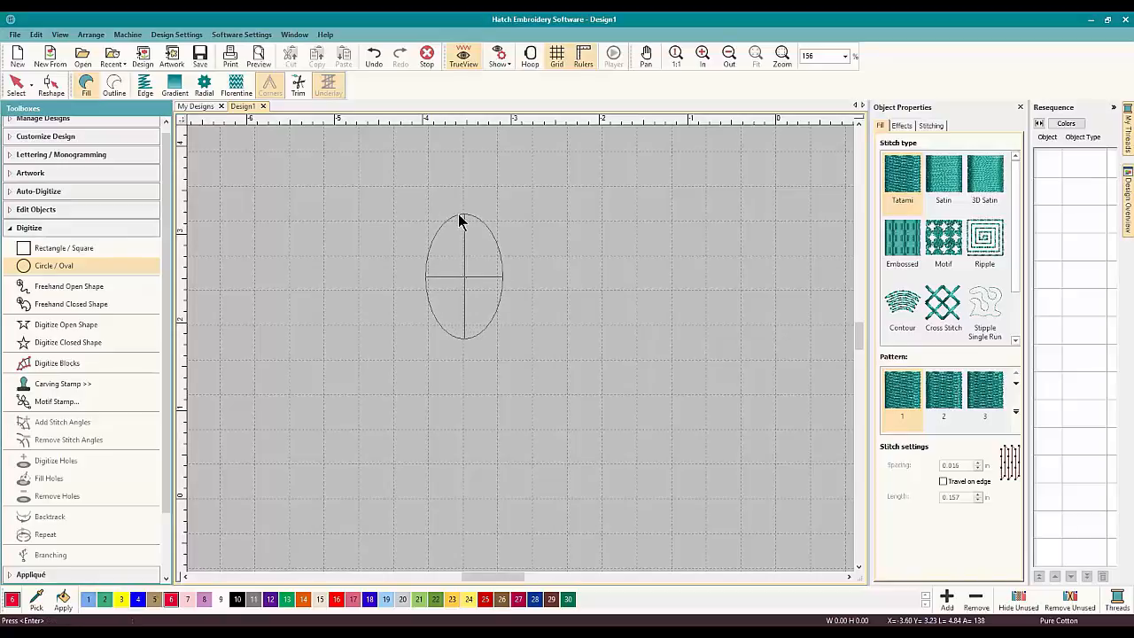
{"action": "key", "text": "Return"}
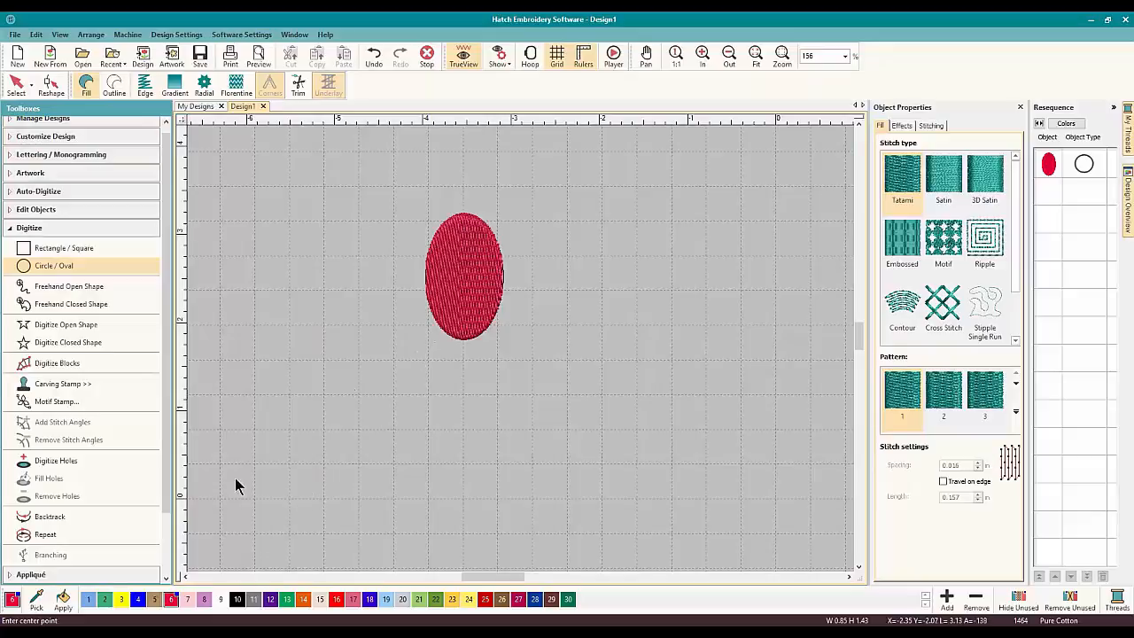
- Recolor the oval with blue thread 4 and shift it about 0.34 in to the right
{"action": "left_click", "coordinate": [138, 599]}
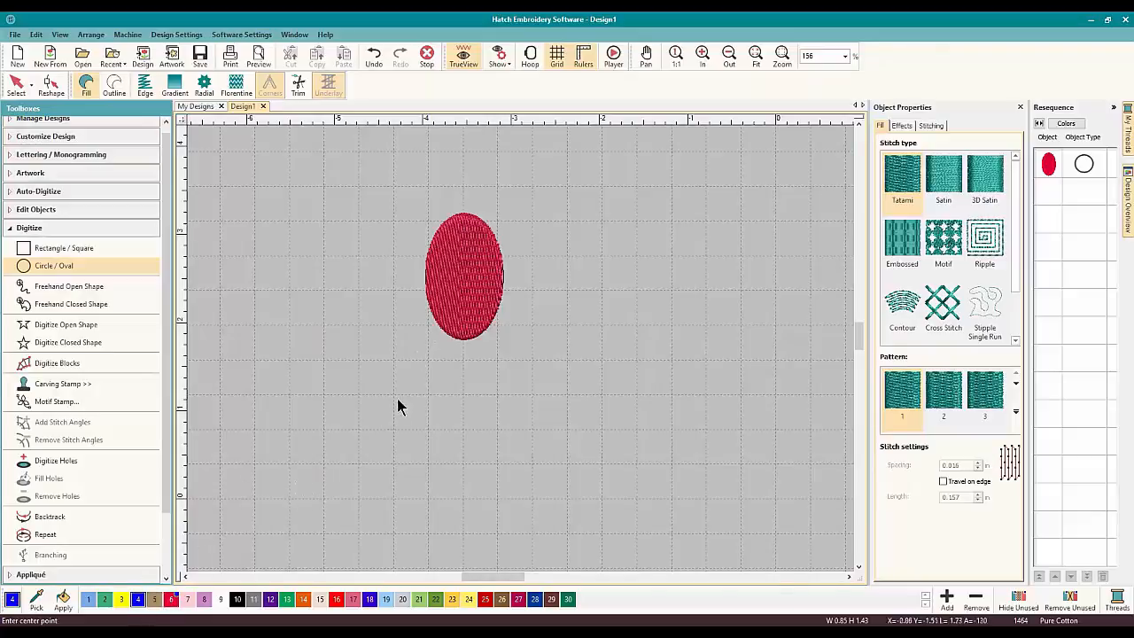
{"action": "left_click", "coordinate": [16, 84]}
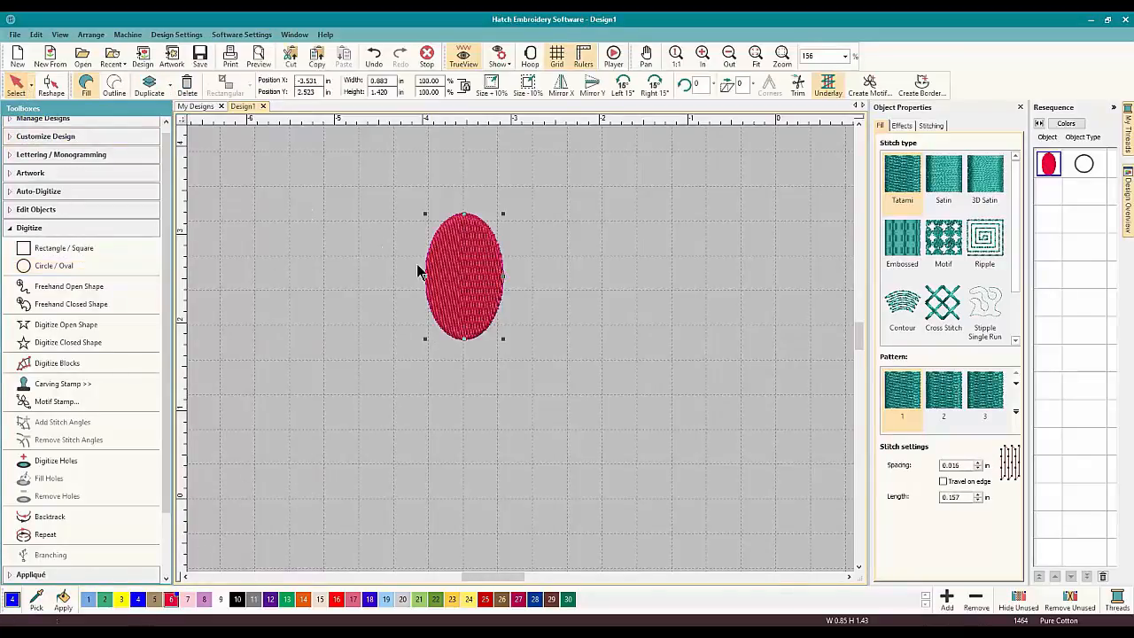
{"action": "left_click", "coordinate": [138, 599]}
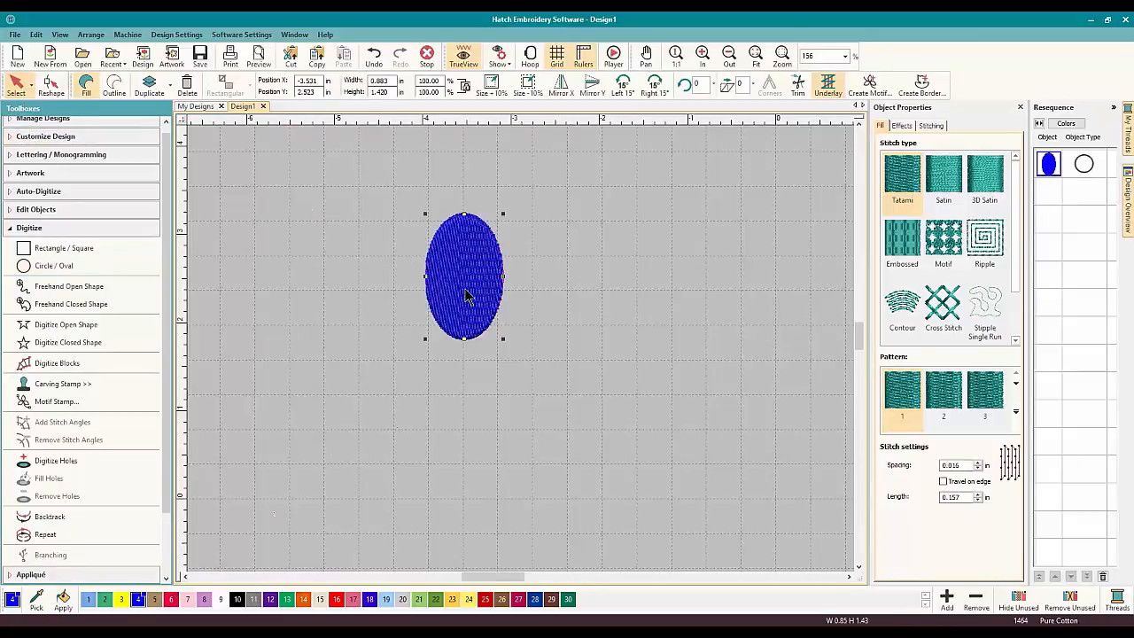
{"action": "left_click_drag", "start_coordinate": [467, 296], "coordinate": [496, 295]}
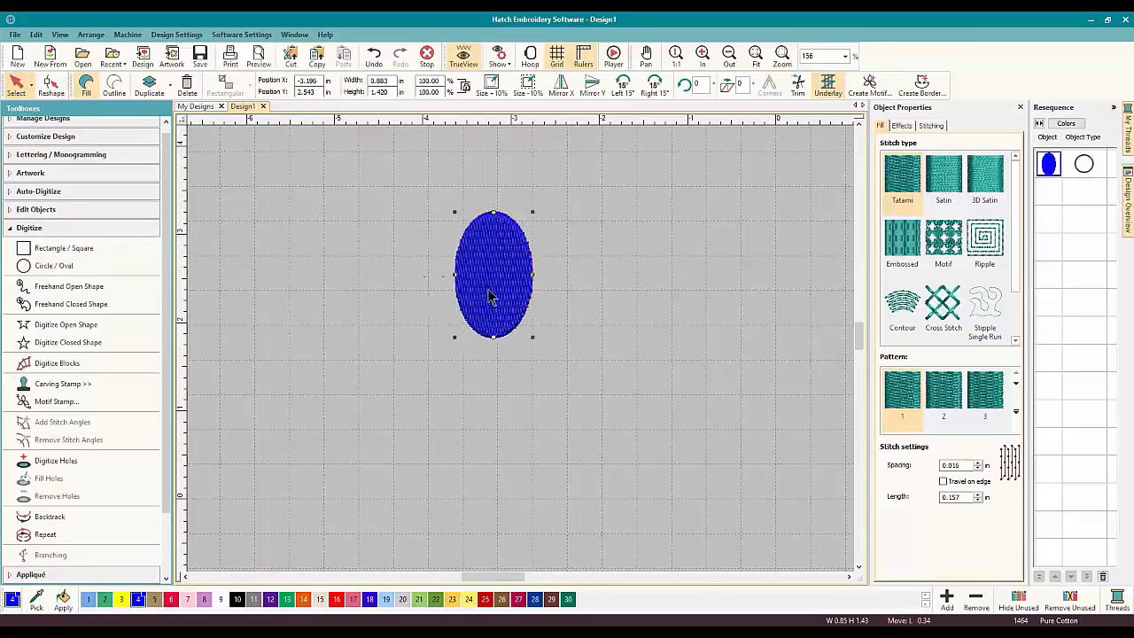
- Create a five-petal flower from the oval with Circle Layout, placing the wreath center at the oval's lower end and merging the overlapped objects
{"action": "left_click", "coordinate": [53, 233]}
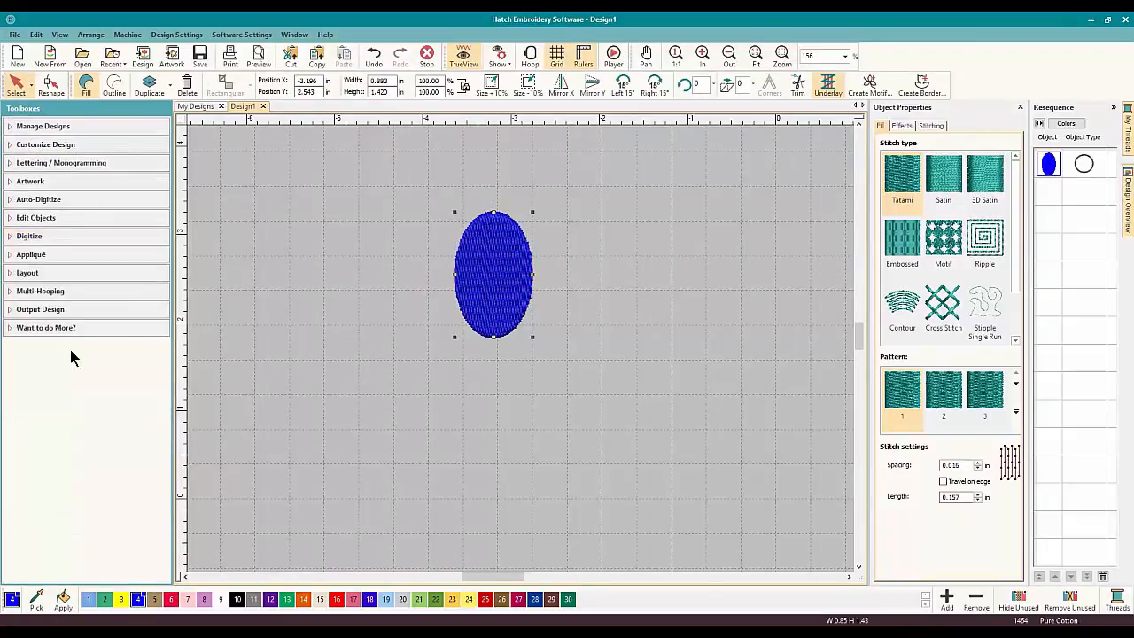
{"action": "left_click", "coordinate": [54, 275]}
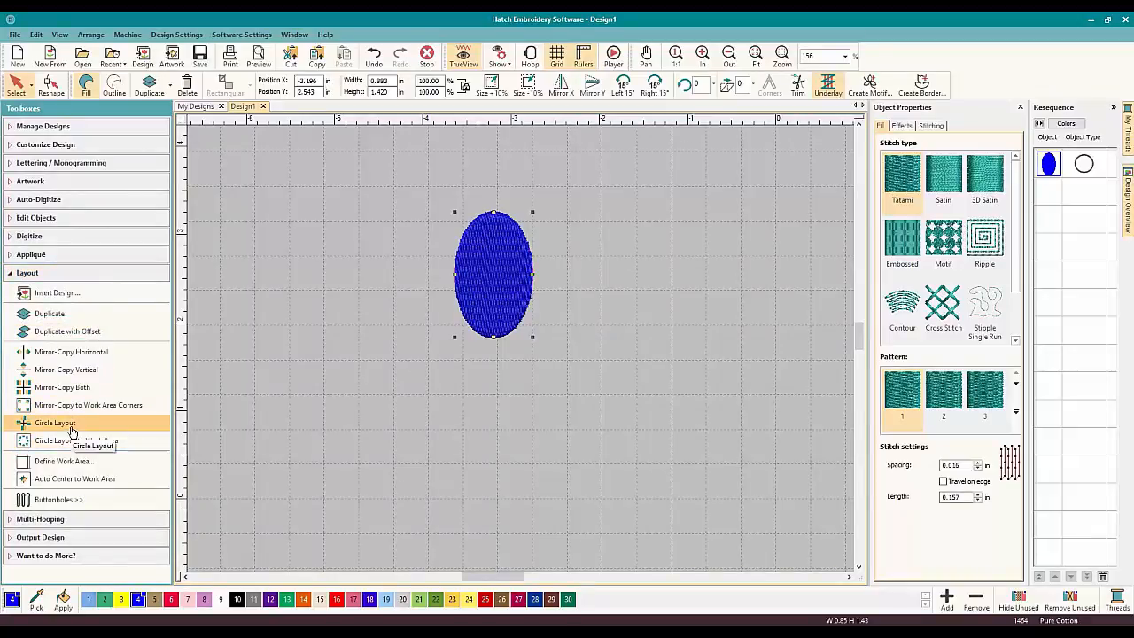
{"action": "left_click", "coordinate": [71, 424]}
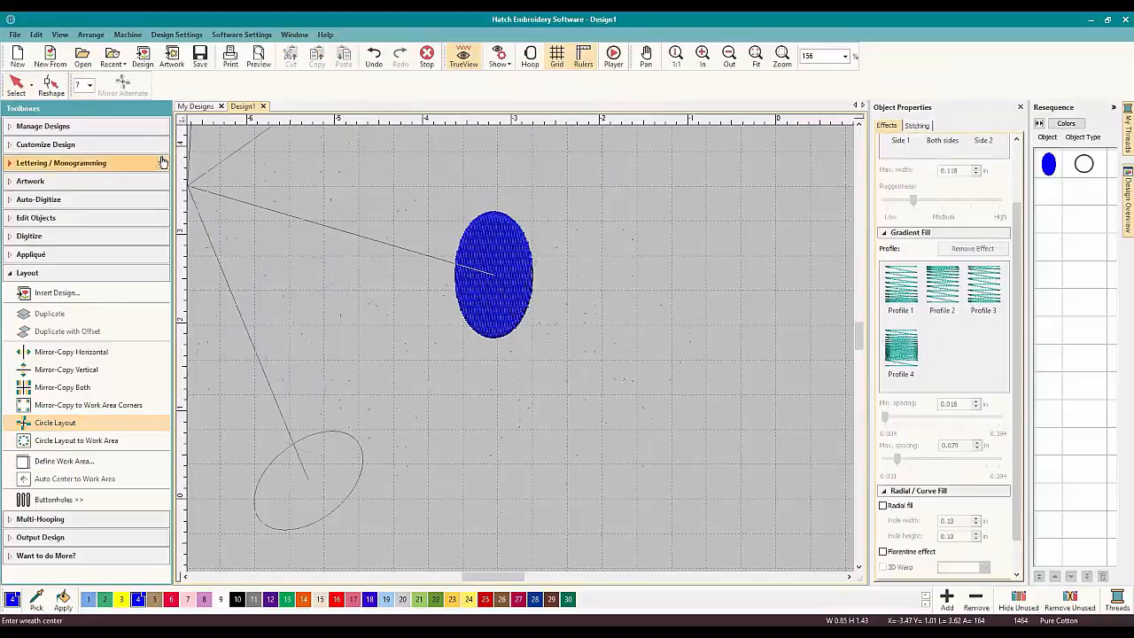
{"action": "left_click", "coordinate": [89, 85]}
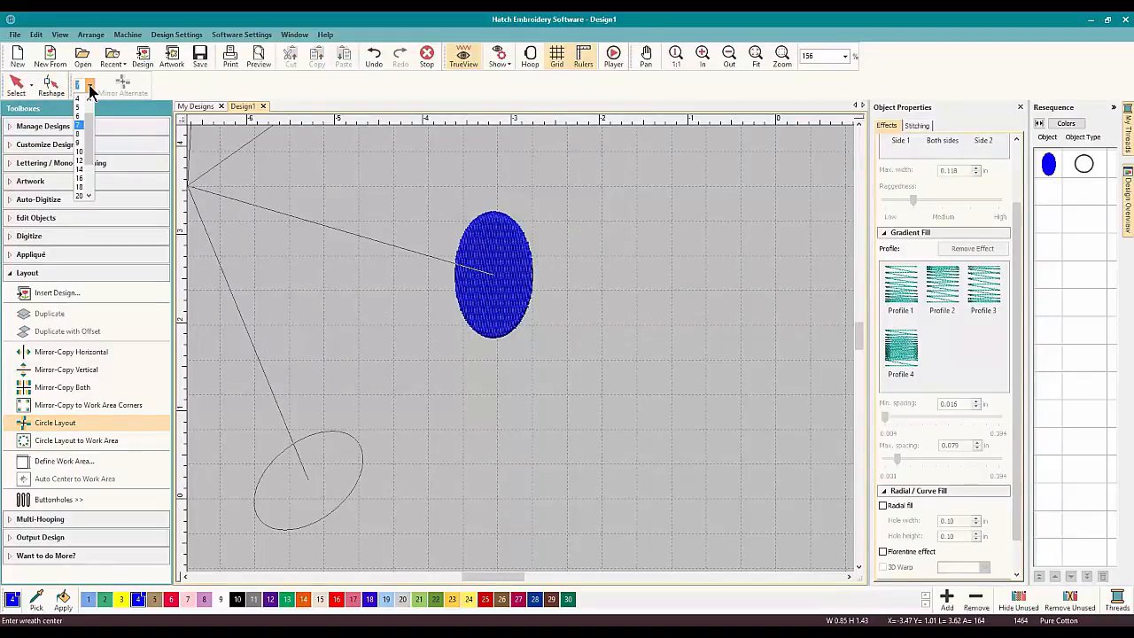
{"action": "left_click", "coordinate": [82, 108]}
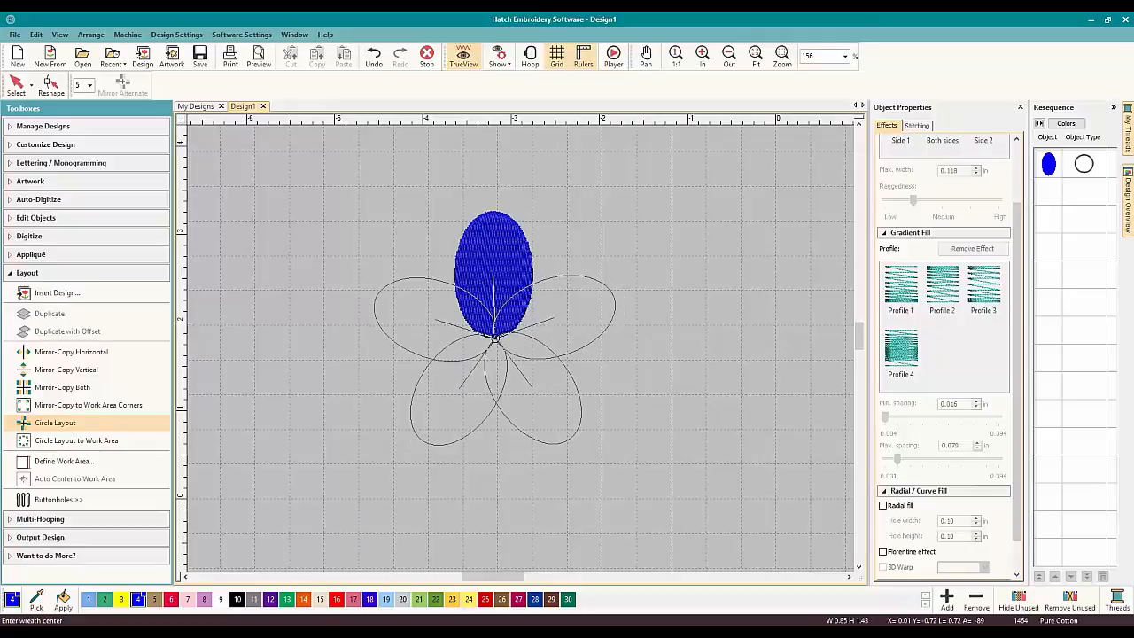
{"action": "left_click", "coordinate": [495, 335]}
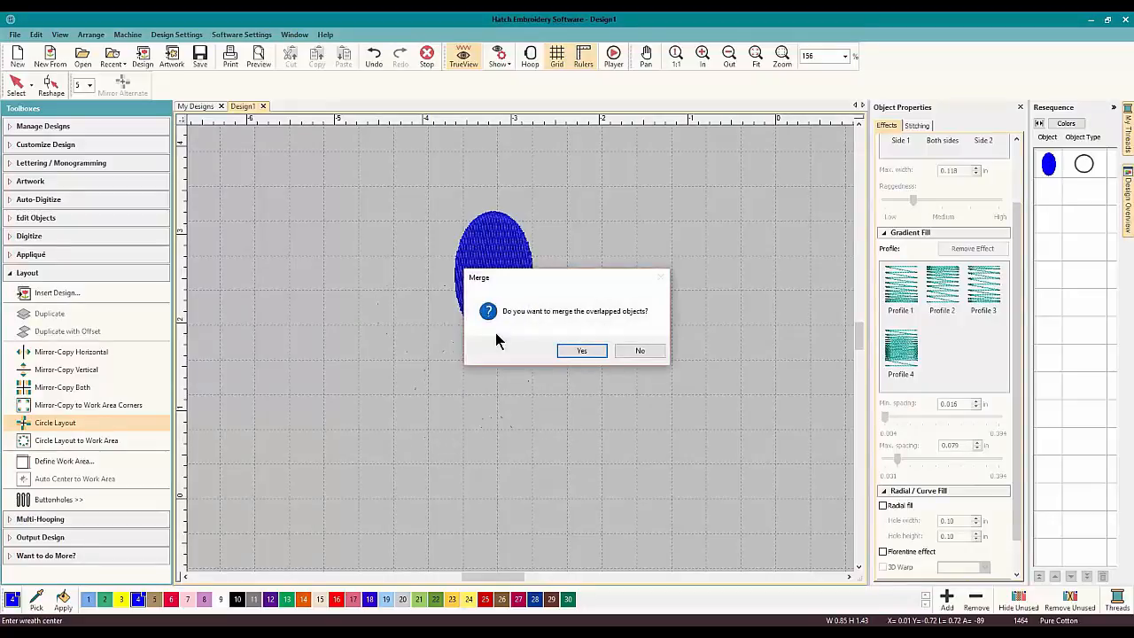
{"action": "left_click", "coordinate": [581, 352]}
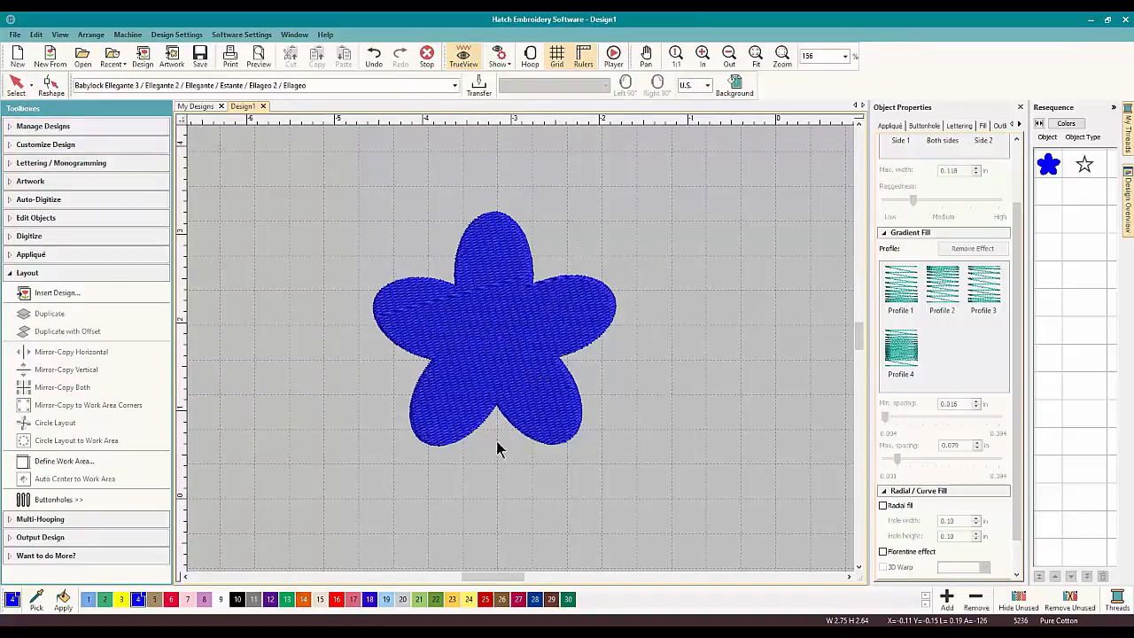
- Change the five-petal flower's fill stitch type to Ripple and deselect it
{"action": "left_click", "coordinate": [16, 84]}
{"action": "left_click", "coordinate": [518, 277]}
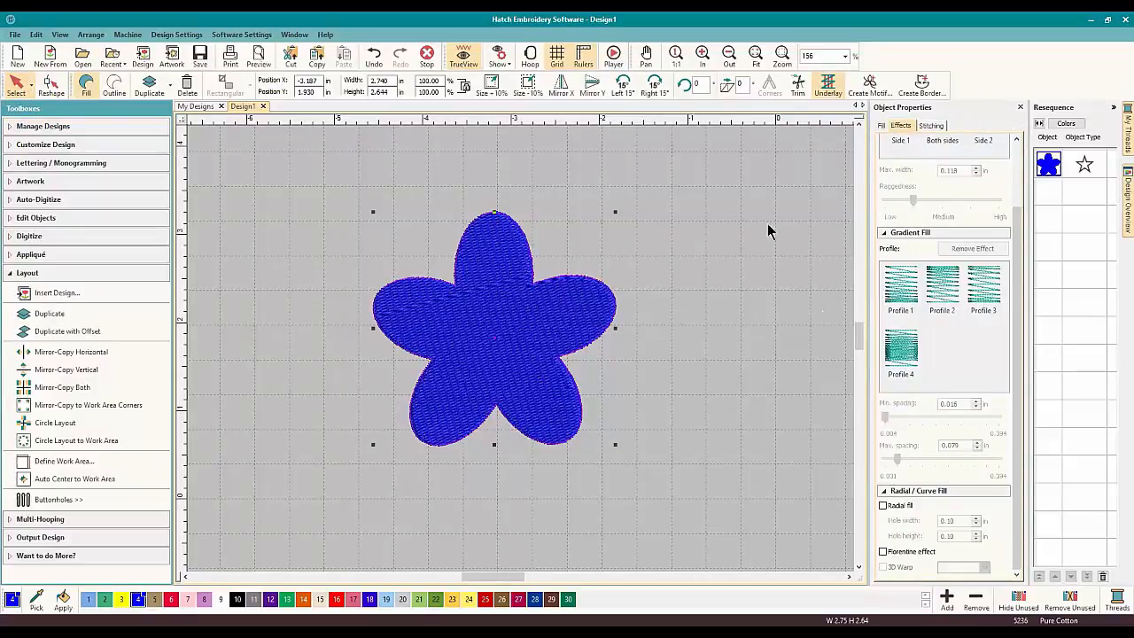
{"action": "left_click", "coordinate": [882, 126]}
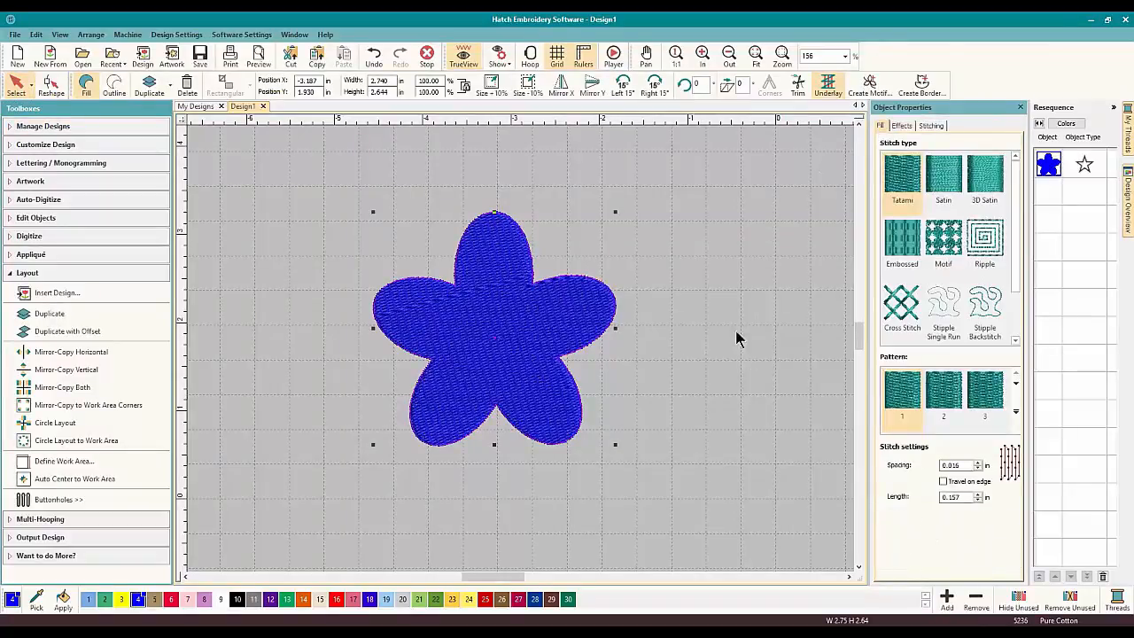
{"action": "left_click", "coordinate": [986, 256]}
{"action": "left_click", "coordinate": [717, 422]}
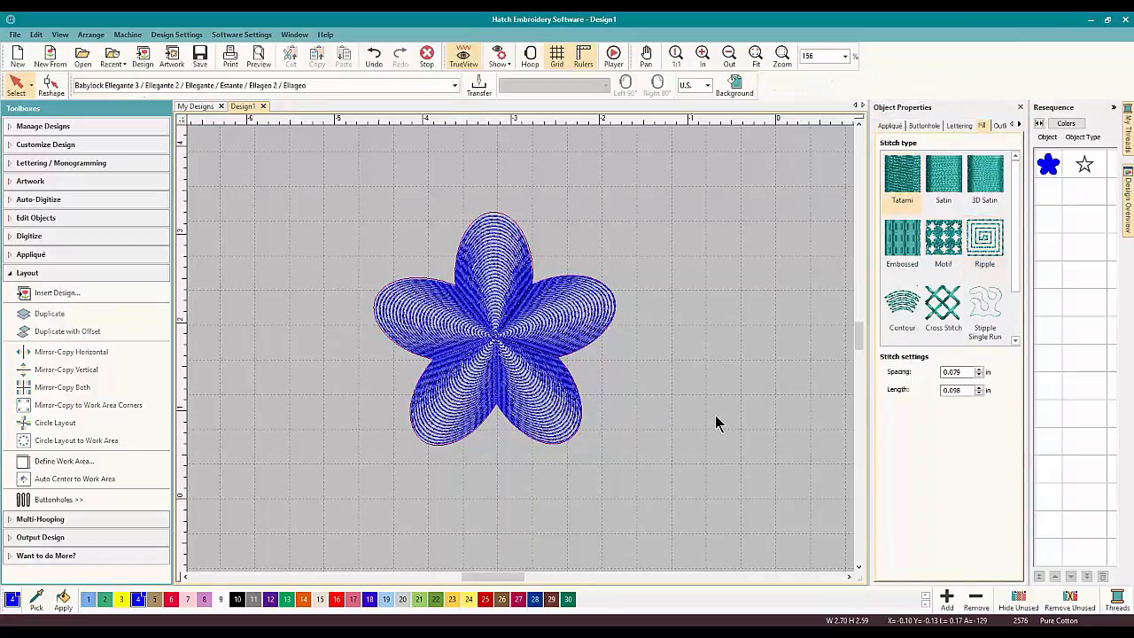
- Reposition the five-petal flower so it sits at about X -3.07, Y 2.02 in
{"action": "left_click", "coordinate": [543, 410]}
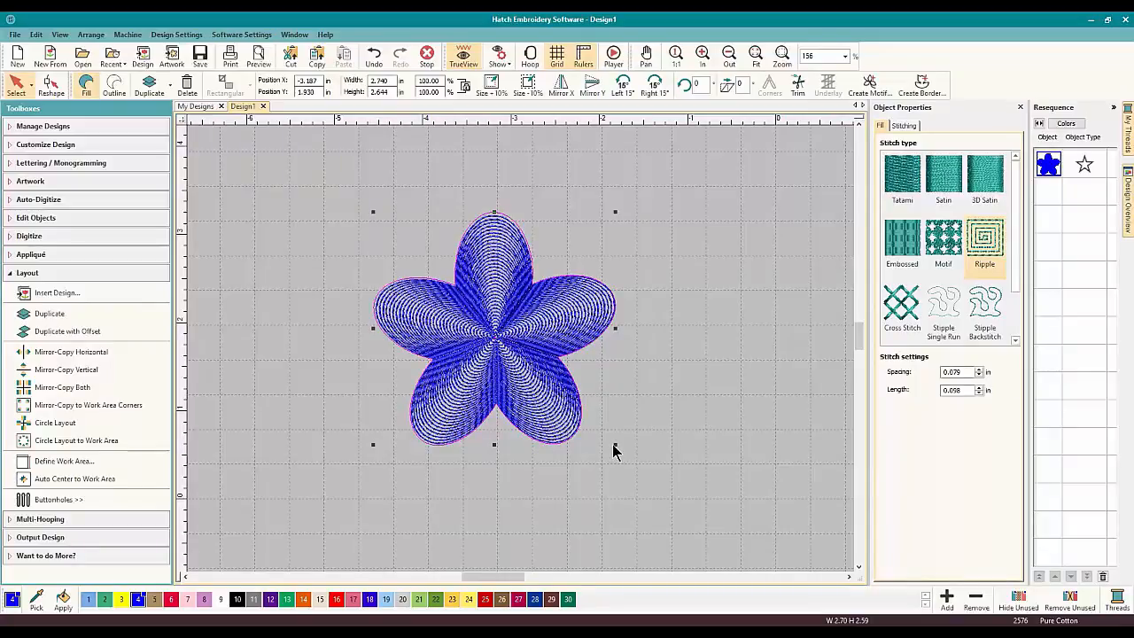
{"action": "left_click_drag", "start_coordinate": [622, 454], "coordinate": [659, 493]}
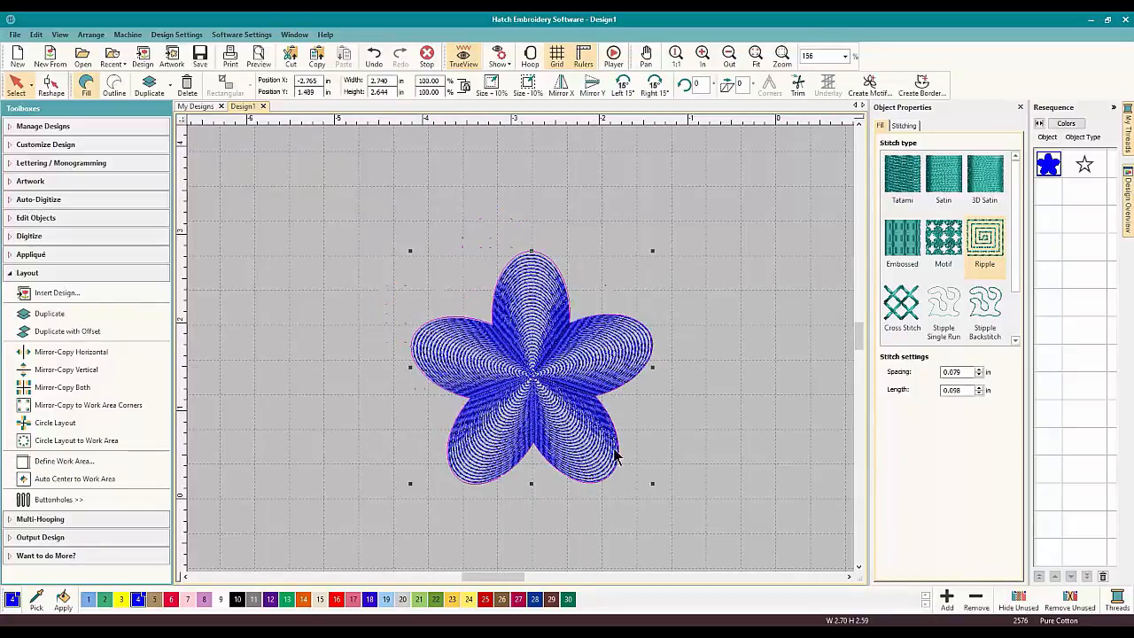
{"action": "left_click_drag", "start_coordinate": [540, 378], "coordinate": [514, 332]}
- Examine the ripple stitches up close and play the flower's stitch-out simulation at 6060 stitches per minute, viewing the whole design
{"action": "scroll", "coordinate": [521, 350], "scroll_direction": "up", "scroll_amount": 1}
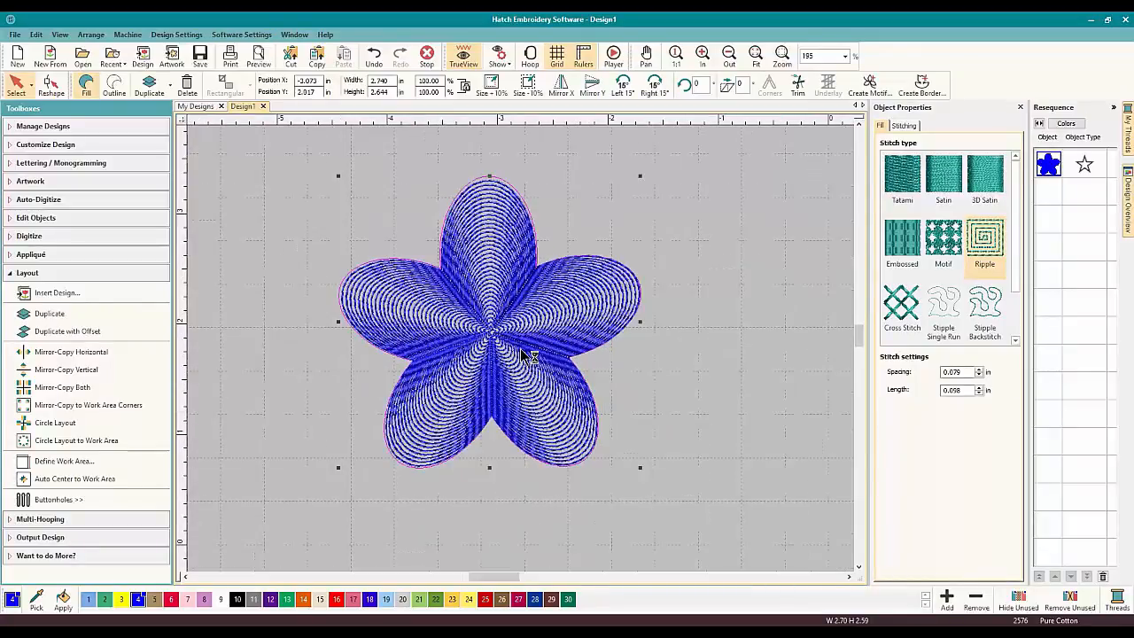
{"action": "scroll", "coordinate": [521, 350], "scroll_direction": "up", "scroll_amount": 3}
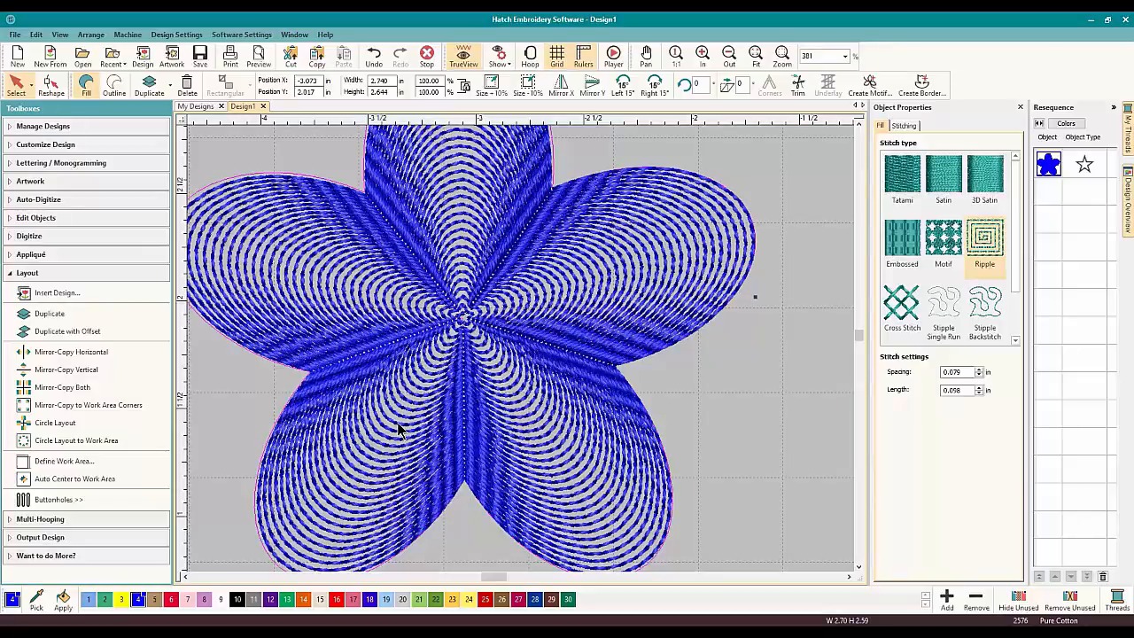
{"action": "left_click", "coordinate": [615, 59]}
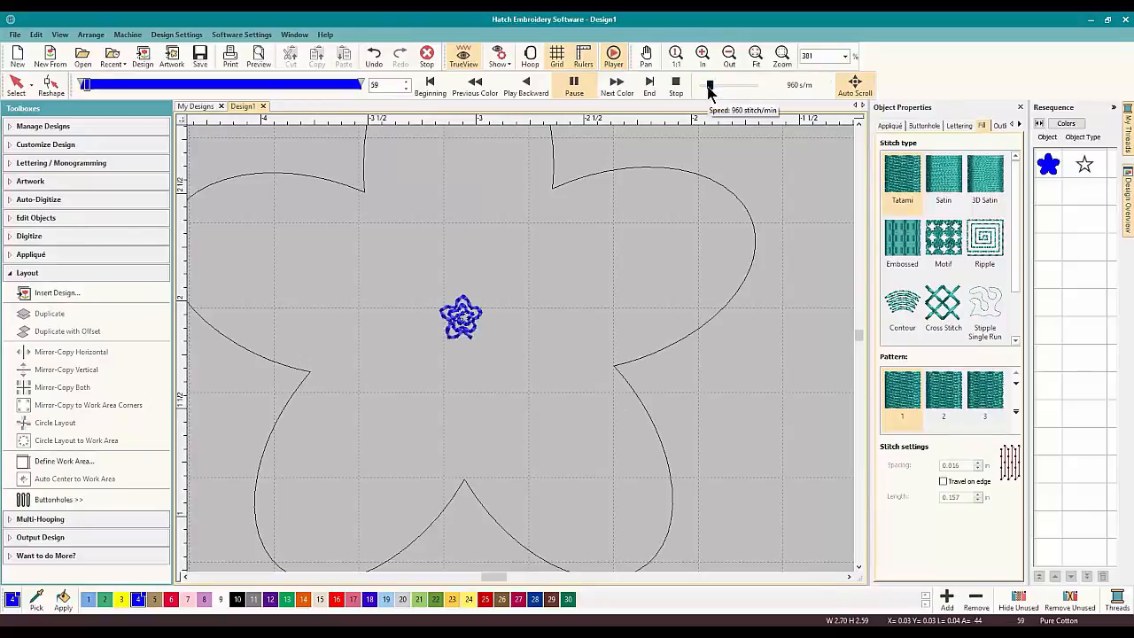
{"action": "left_click_drag", "start_coordinate": [712, 86], "coordinate": [729, 87]}
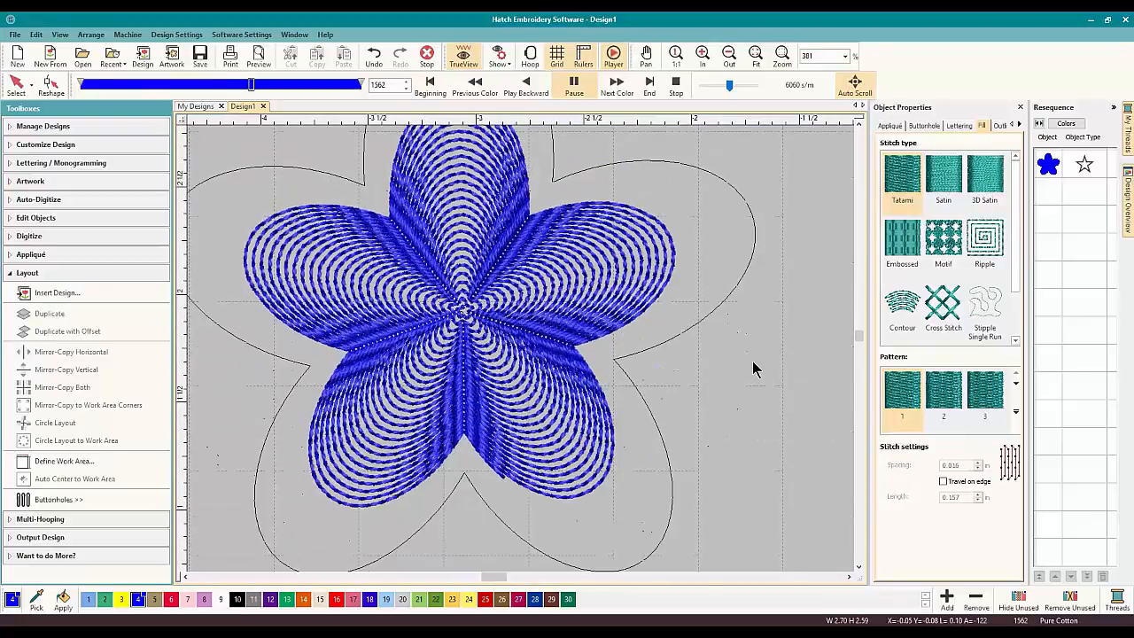
{"action": "left_click", "coordinate": [756, 58]}
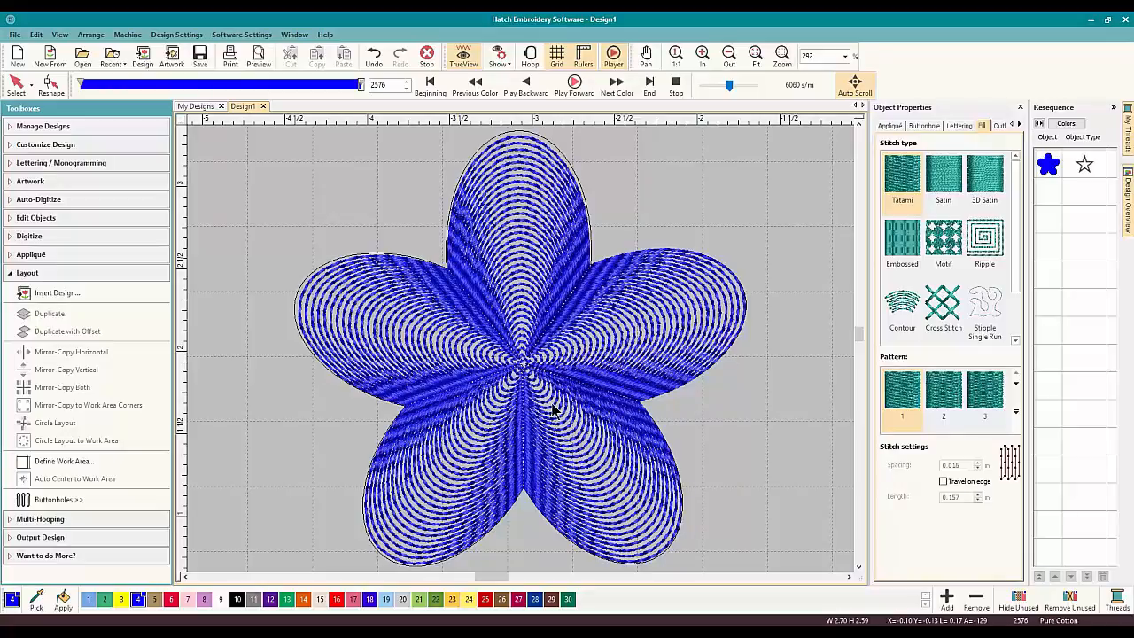
- Reshape the flower by moving the ripple fill's center marker up and to the left of the middle
{"action": "scroll", "coordinate": [523, 354], "scroll_direction": "down", "scroll_amount": 1}
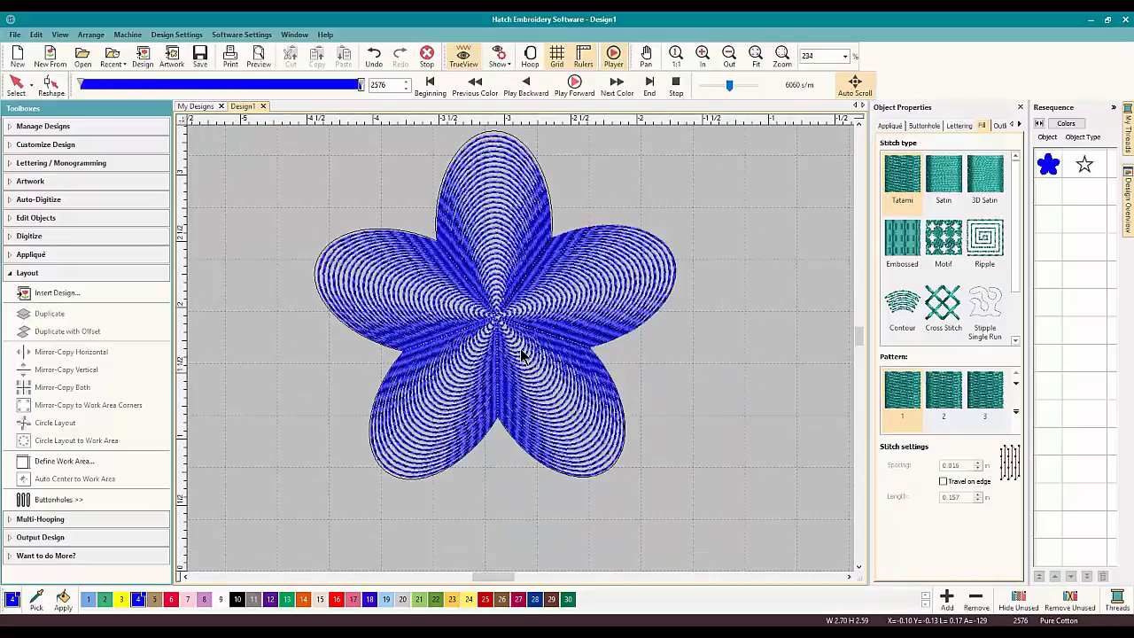
{"action": "scroll", "coordinate": [523, 354], "scroll_direction": "down", "scroll_amount": 1}
{"action": "left_click", "coordinate": [54, 84]}
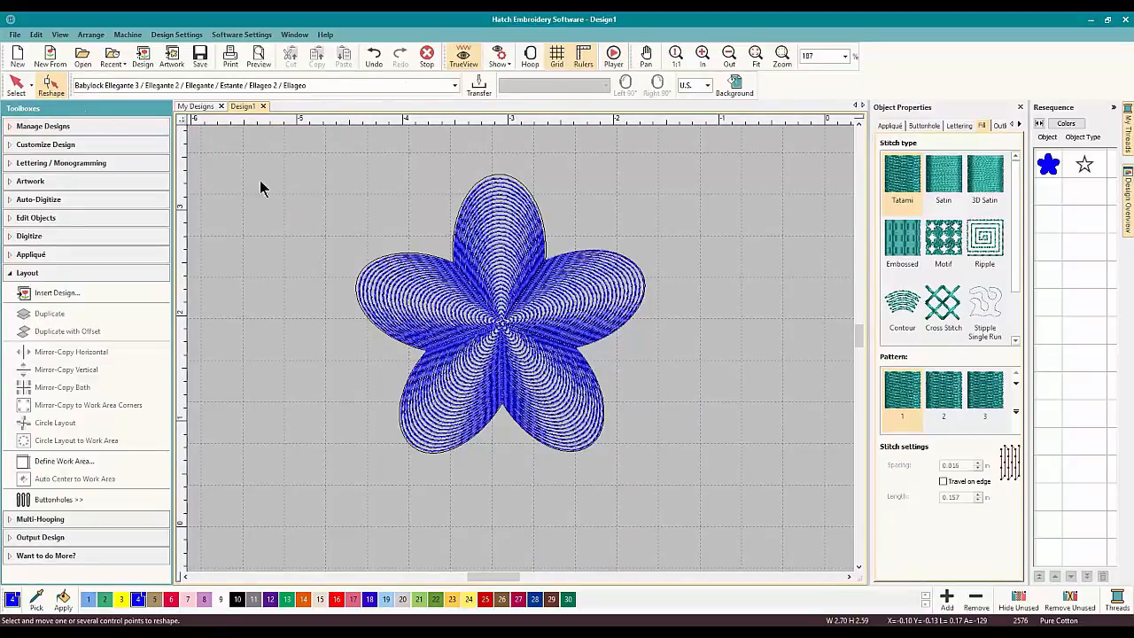
{"action": "left_click", "coordinate": [510, 328]}
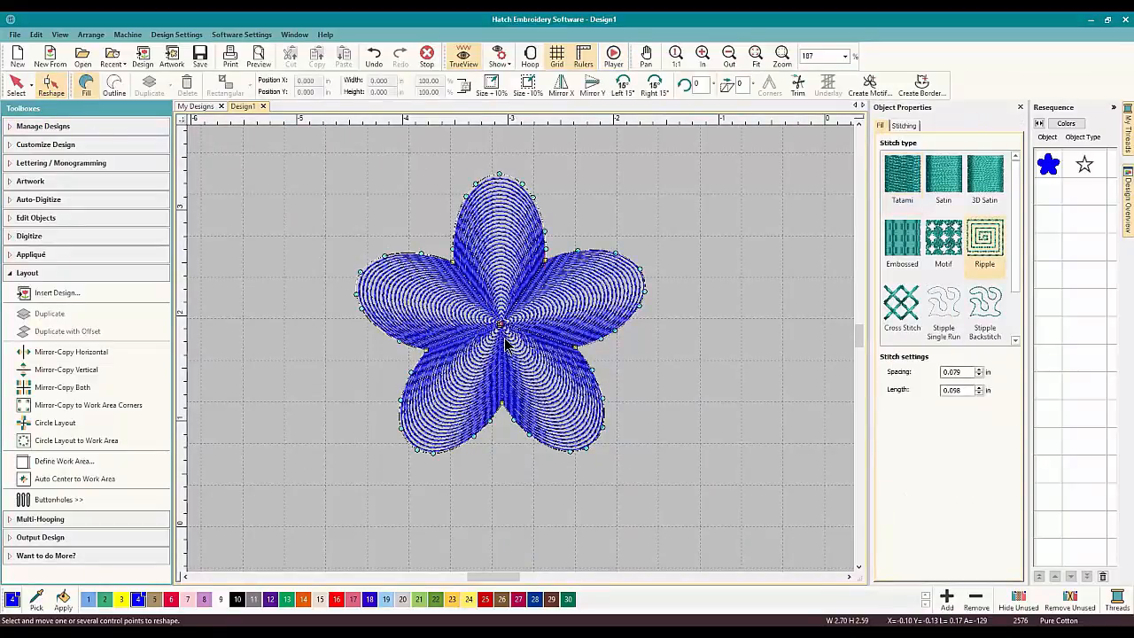
{"action": "scroll", "coordinate": [506, 346], "scroll_direction": "up", "scroll_amount": 4}
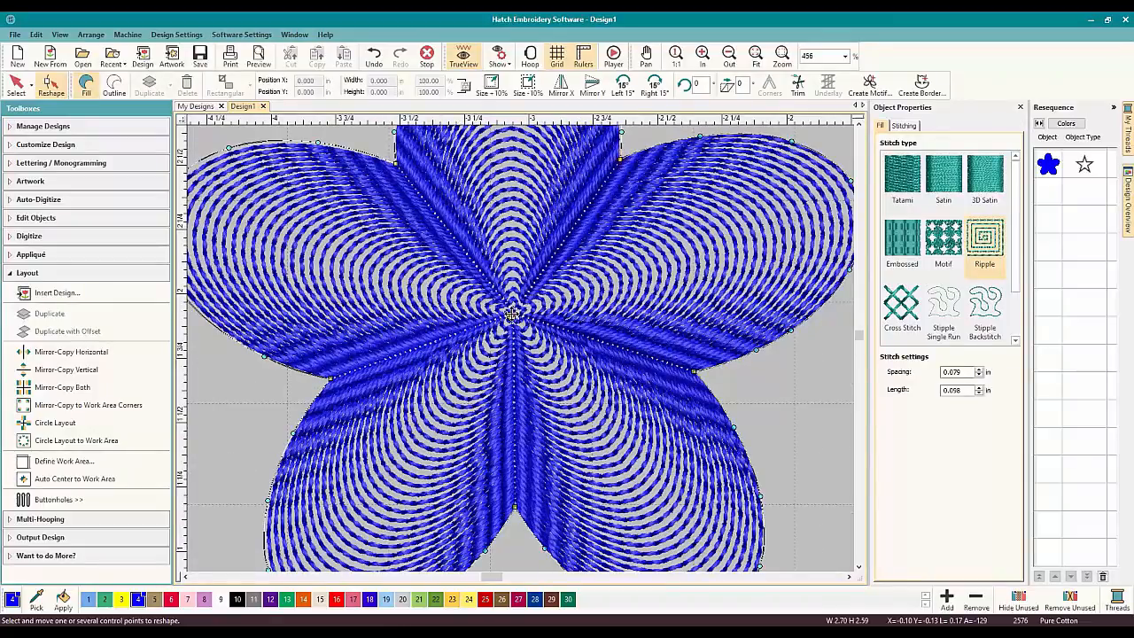
{"action": "left_click_drag", "start_coordinate": [476, 301], "coordinate": [452, 281]}
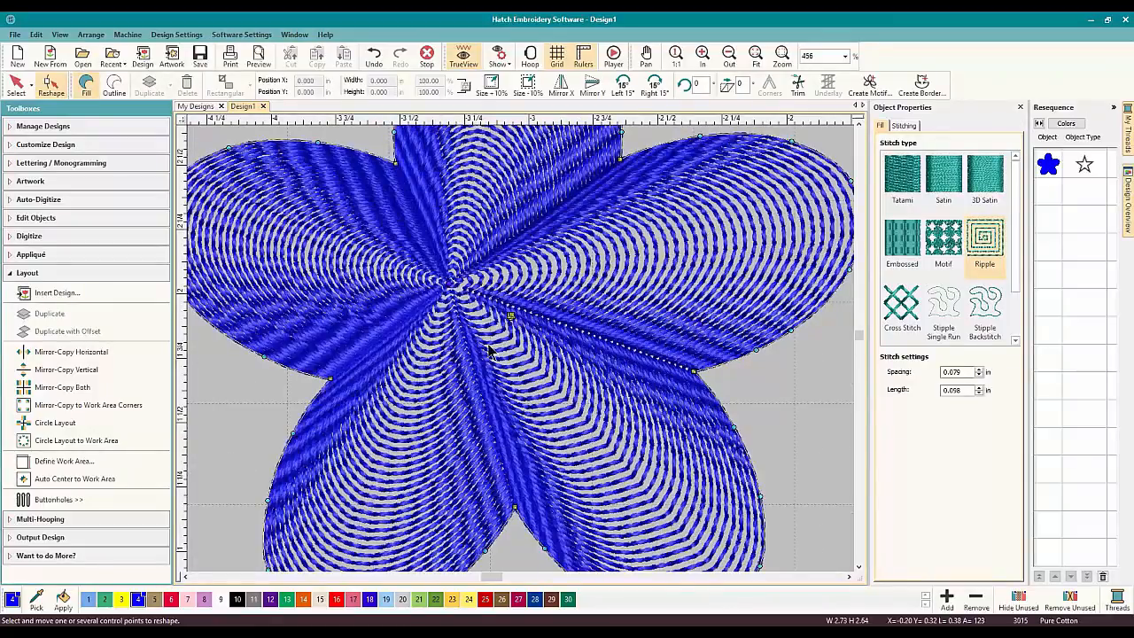
- Try the ripple center marker at the base of the right-hand petal, and settle it near the middle of the flower
{"action": "scroll", "coordinate": [459, 300], "scroll_direction": "down", "scroll_amount": 2}
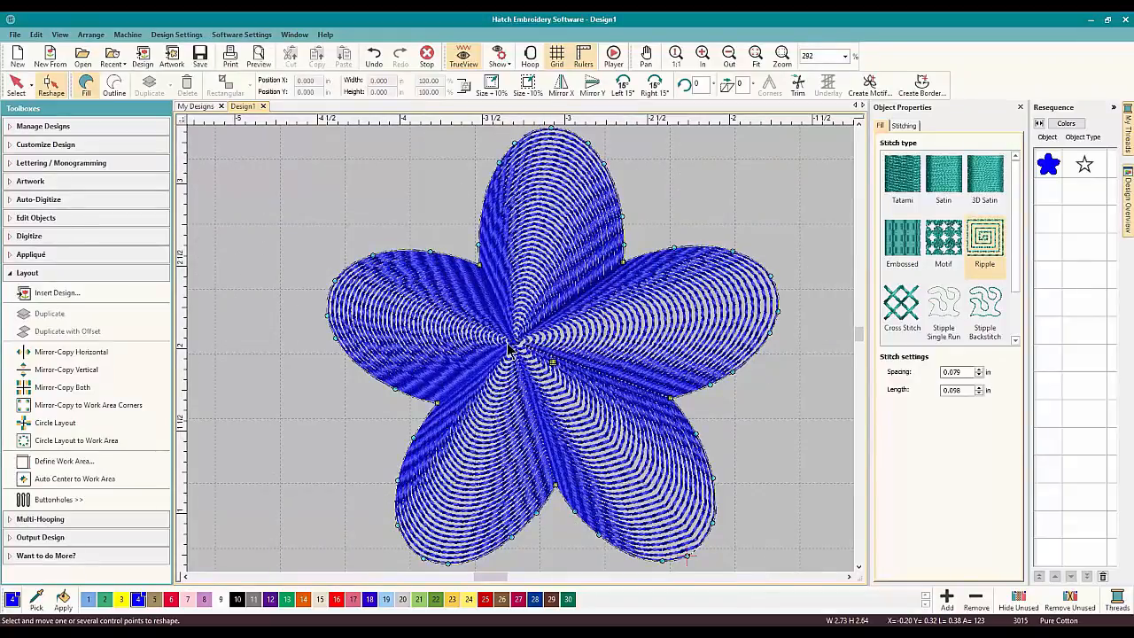
{"action": "left_click_drag", "start_coordinate": [543, 341], "coordinate": [637, 346]}
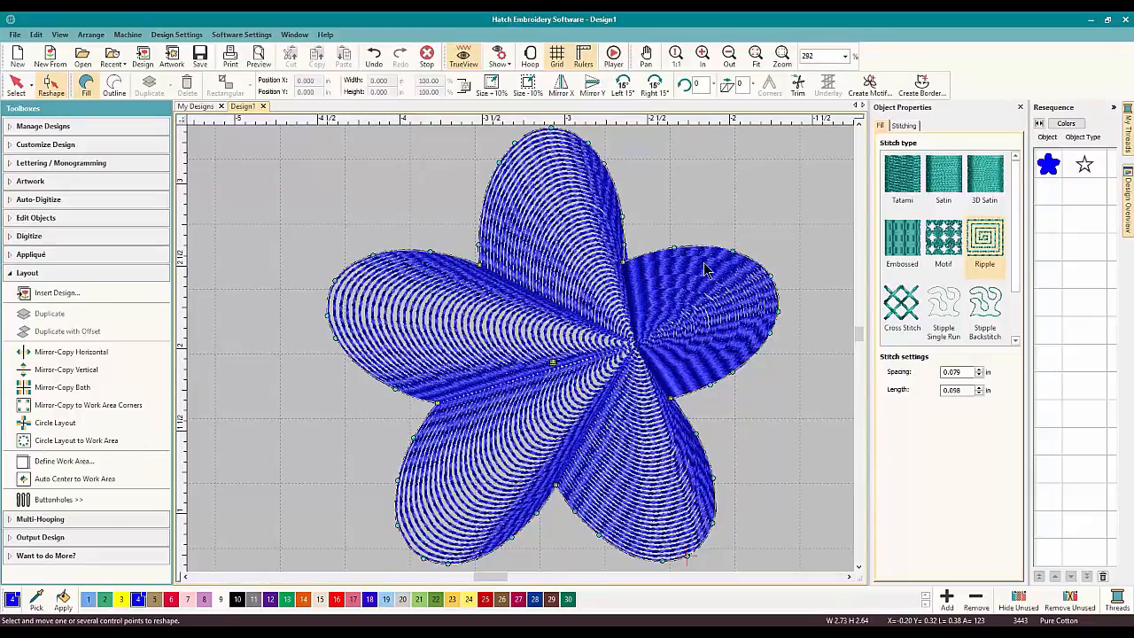
{"action": "left_click_drag", "start_coordinate": [637, 344], "coordinate": [551, 363]}
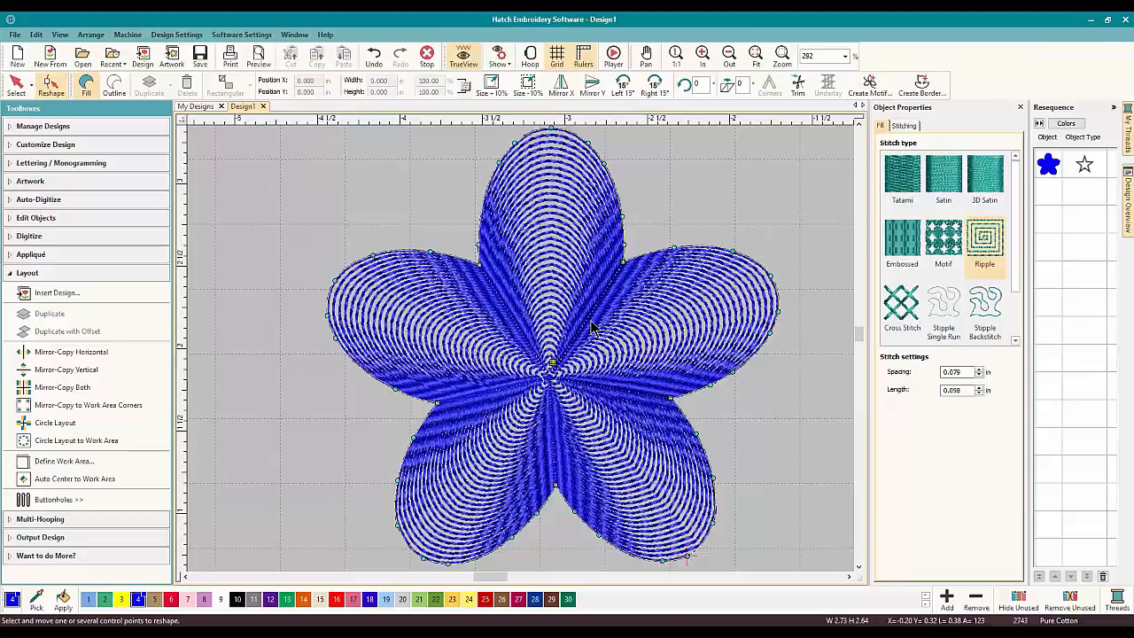
- Recolor the five-petal flower with dark pink thread 27
{"action": "scroll", "coordinate": [591, 327], "scroll_direction": "down", "scroll_amount": 1}
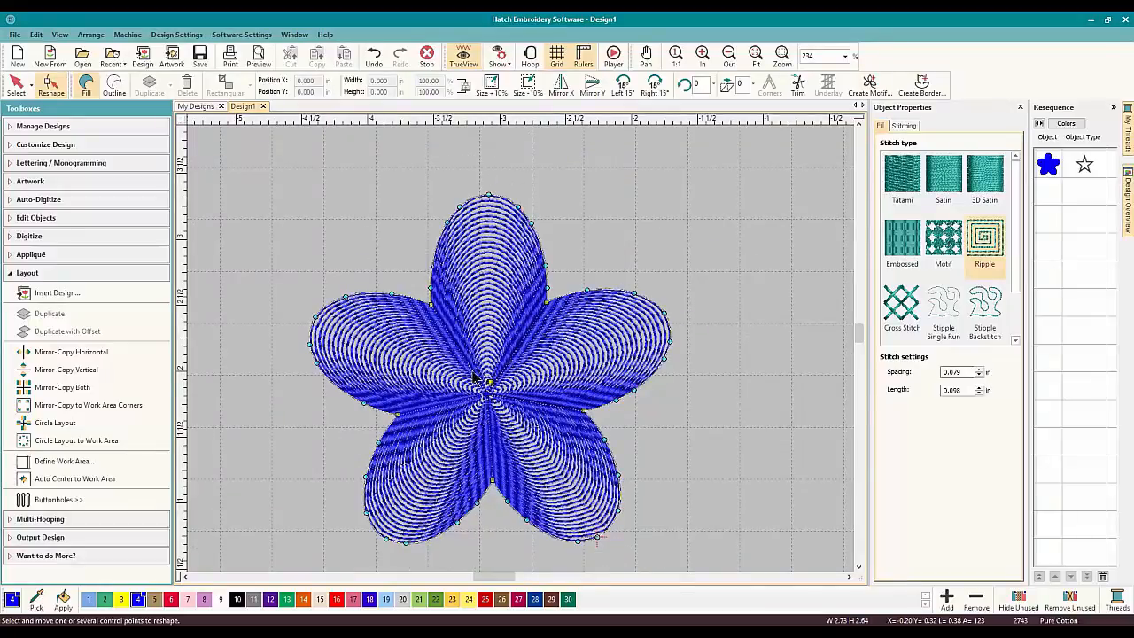
{"action": "left_click", "coordinate": [517, 599]}
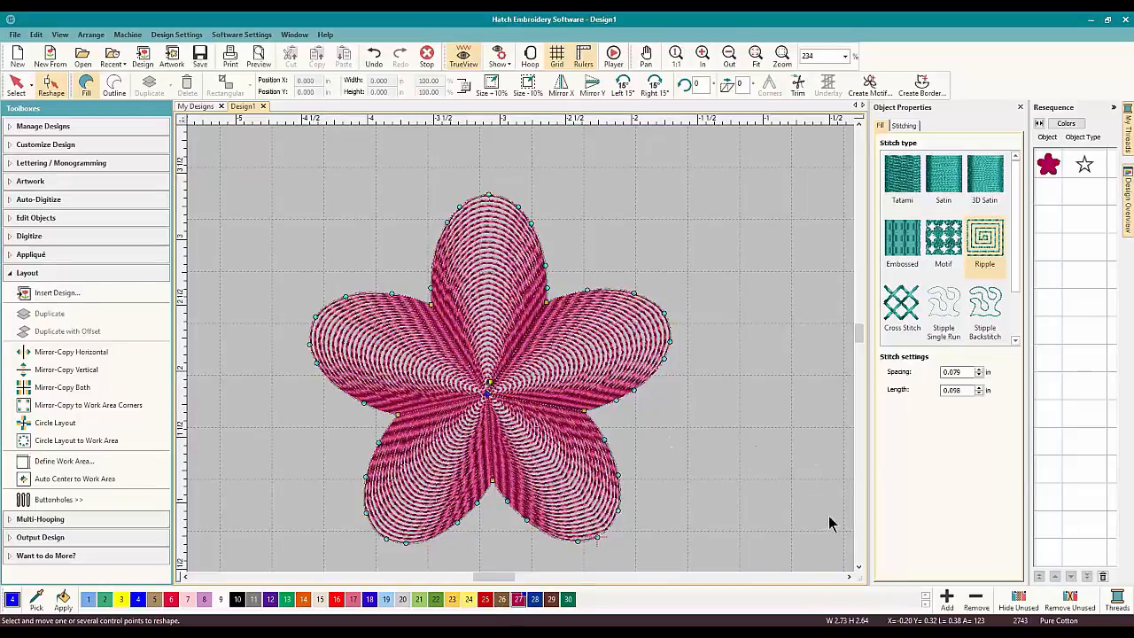
{"action": "left_click", "coordinate": [858, 568]}
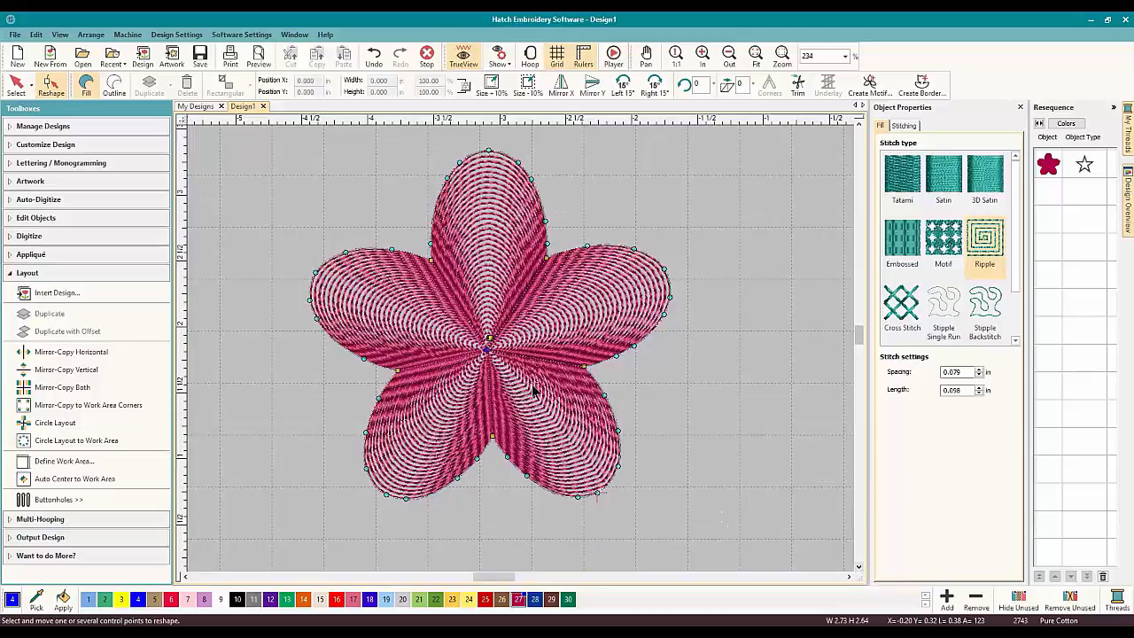